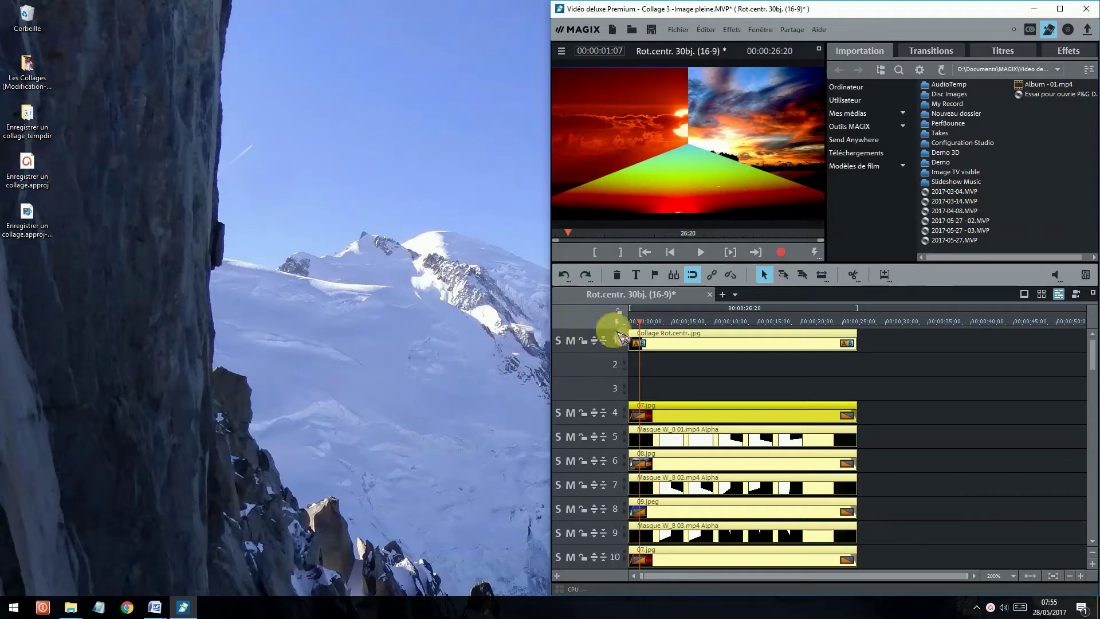
Play the Rot.centr. collage in the preview monitor for about ten seconds and stop playback.
click(700, 252)
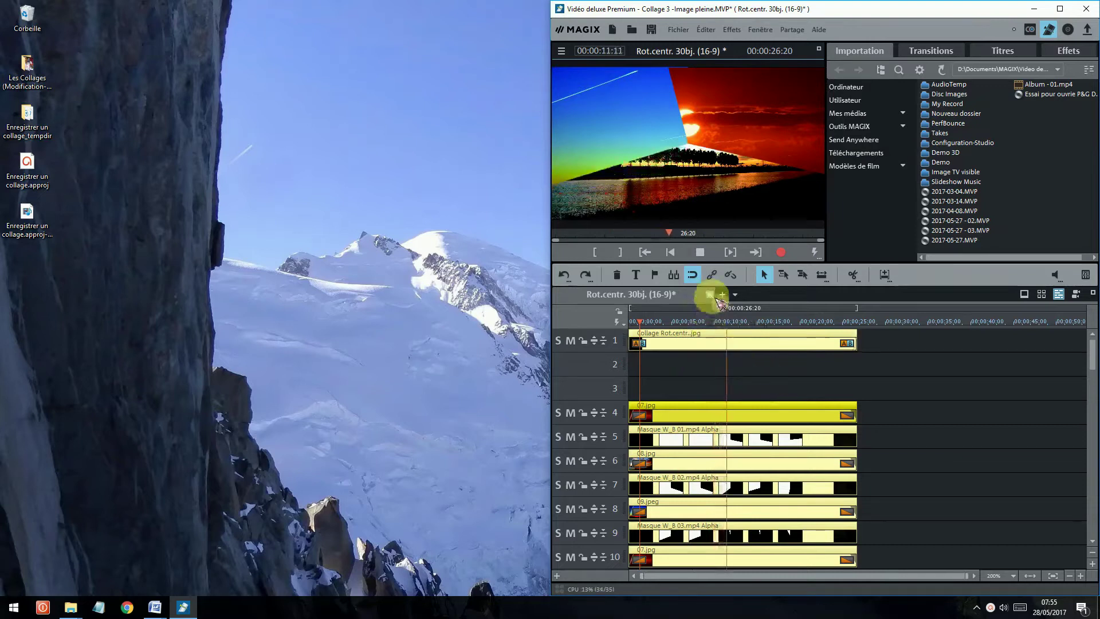
click(700, 253)
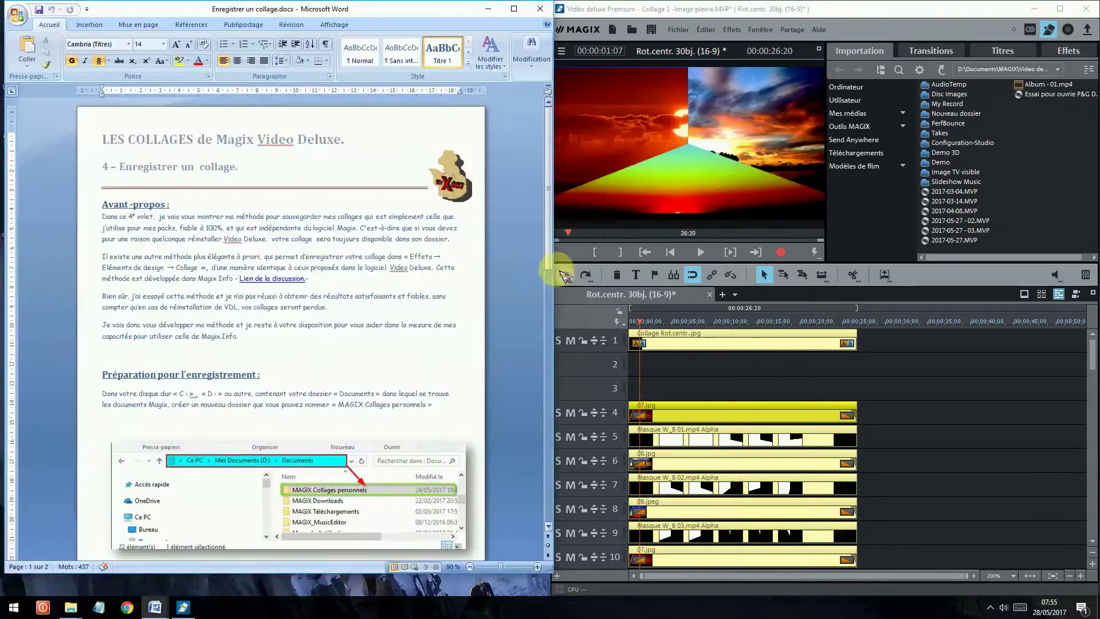
Read the Avant-propos and Préparation pour l'enregistrement sections of Enregistrer un collage.docx in Word.
drag(547, 250, 550, 256)
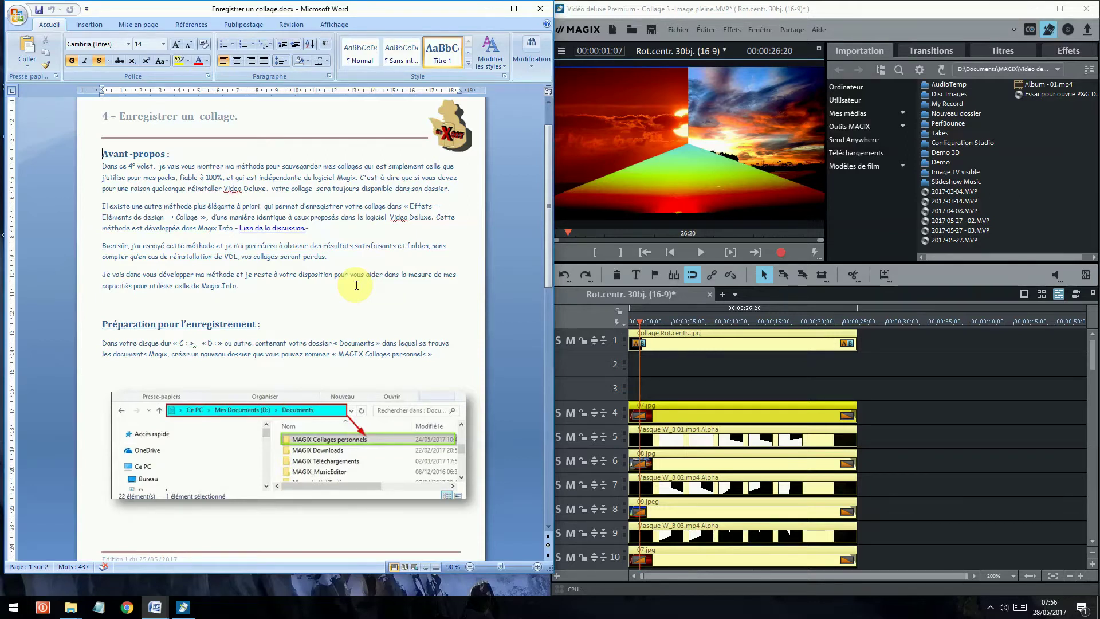
drag(549, 274, 552, 299)
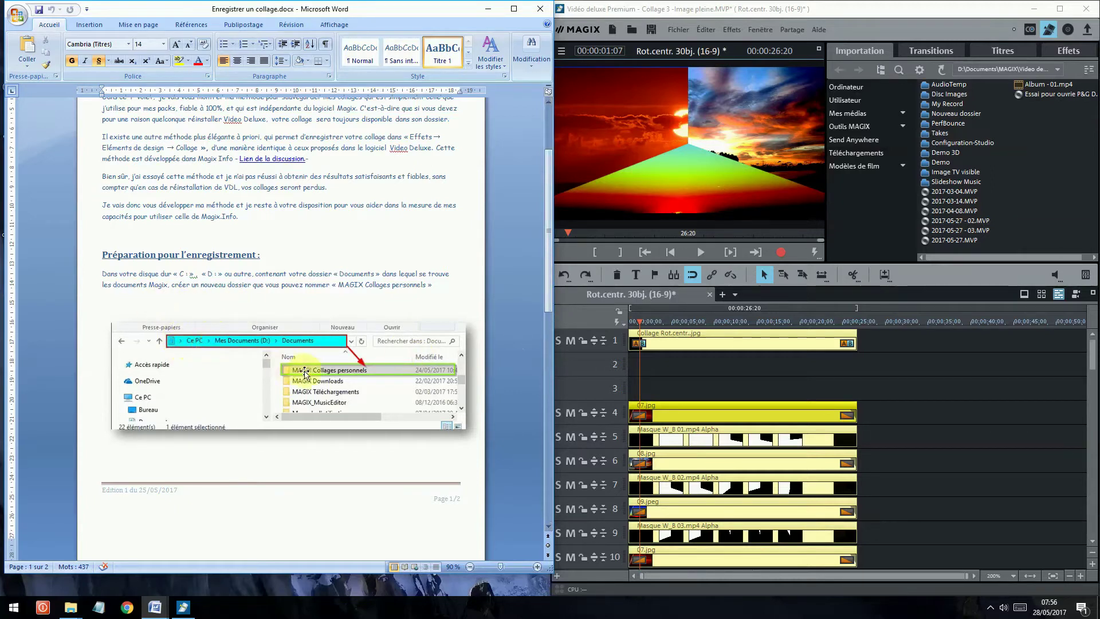
mouse_move(549, 295)
mouse_down()
mouse_move(559, 304)
mouse_move(550, 314)
mouse_up()
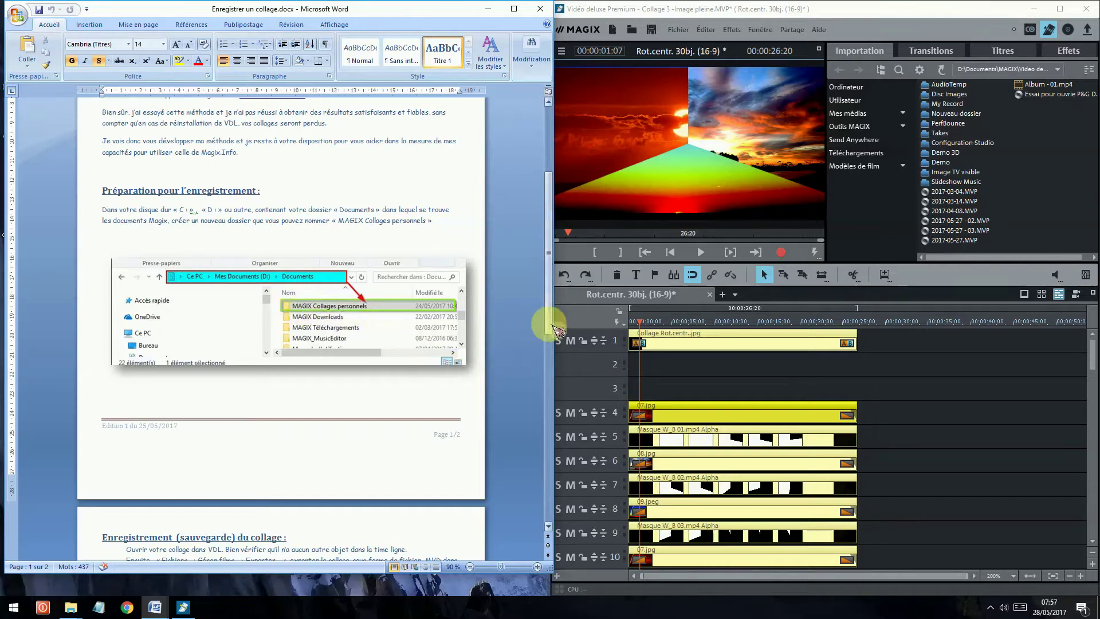
Minimize Word, dock a new File Explorer window beside the video editor and open the Documents folder on drive D:.
click(490, 9)
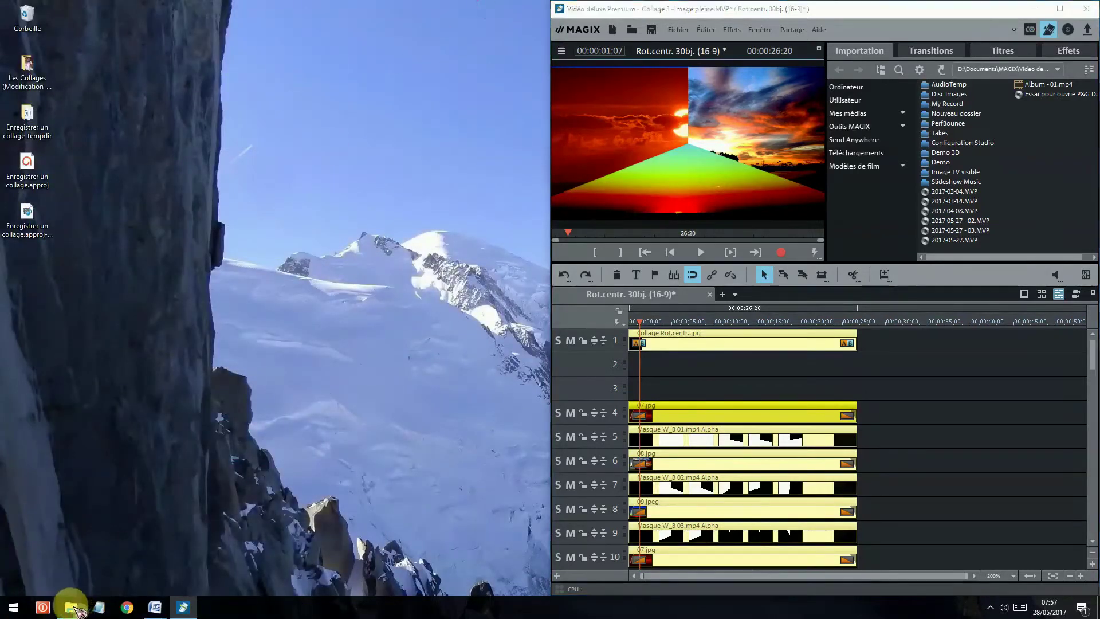
right_click(77, 611)
click(75, 544)
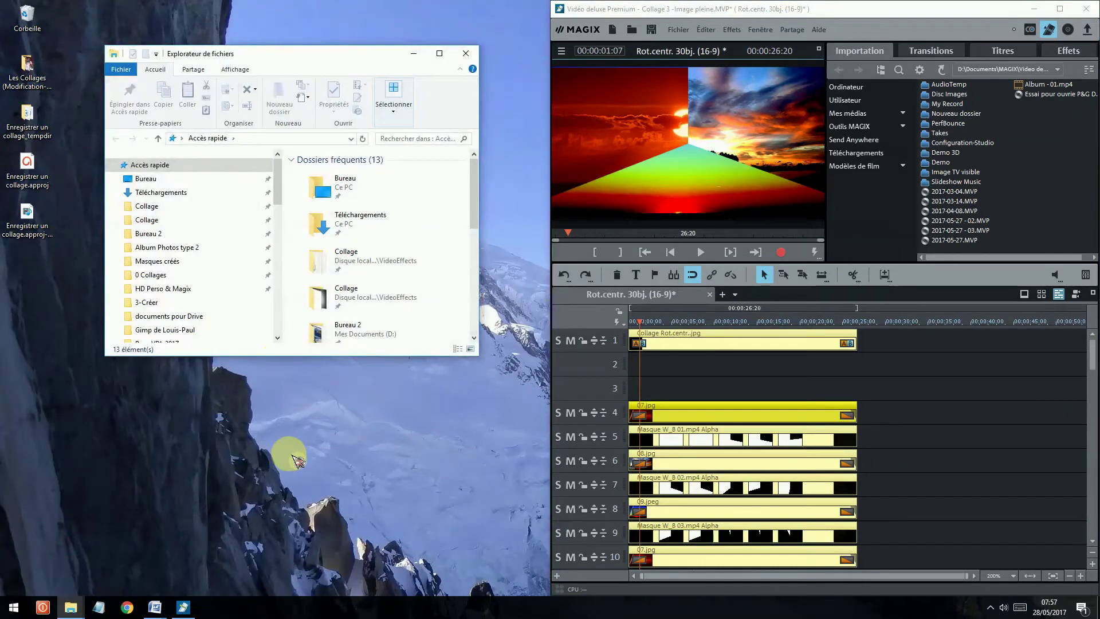
key(super+Left)
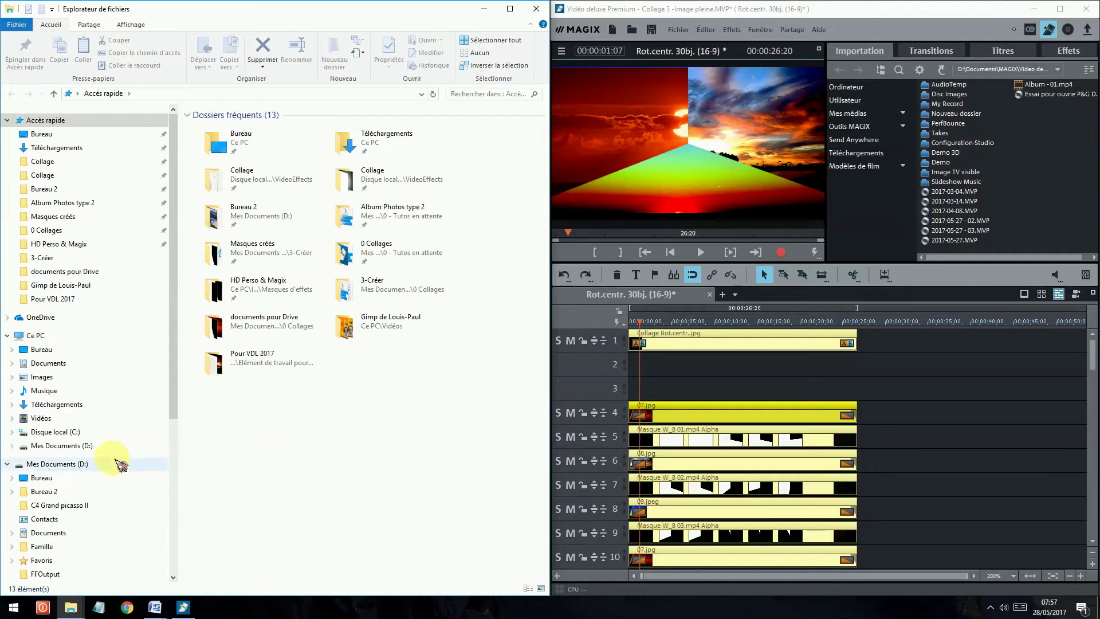
click(72, 448)
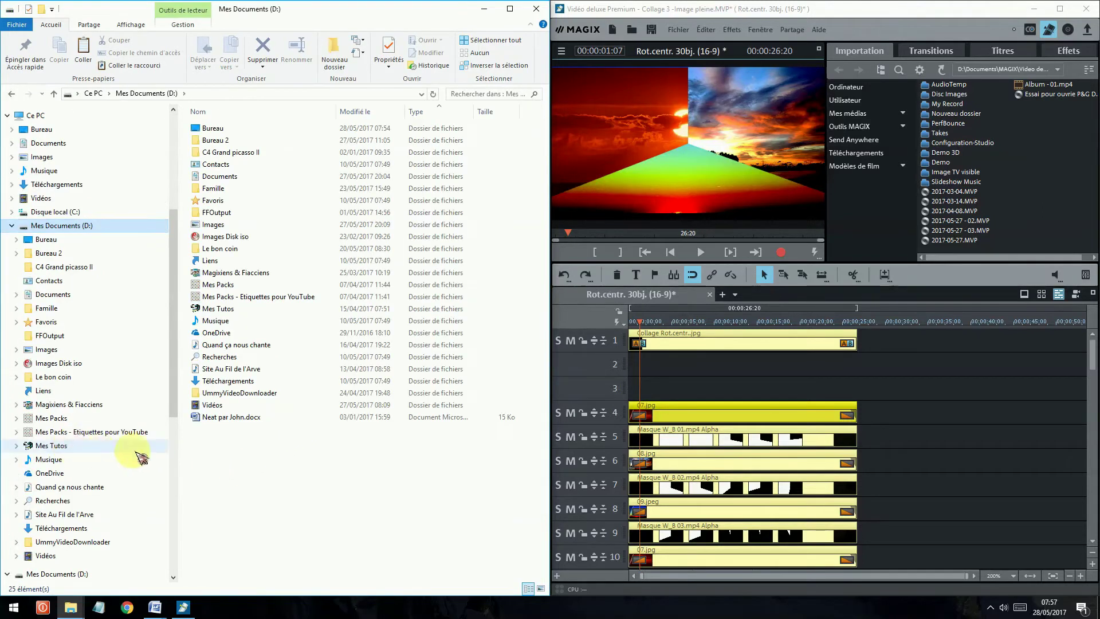
double_click(224, 177)
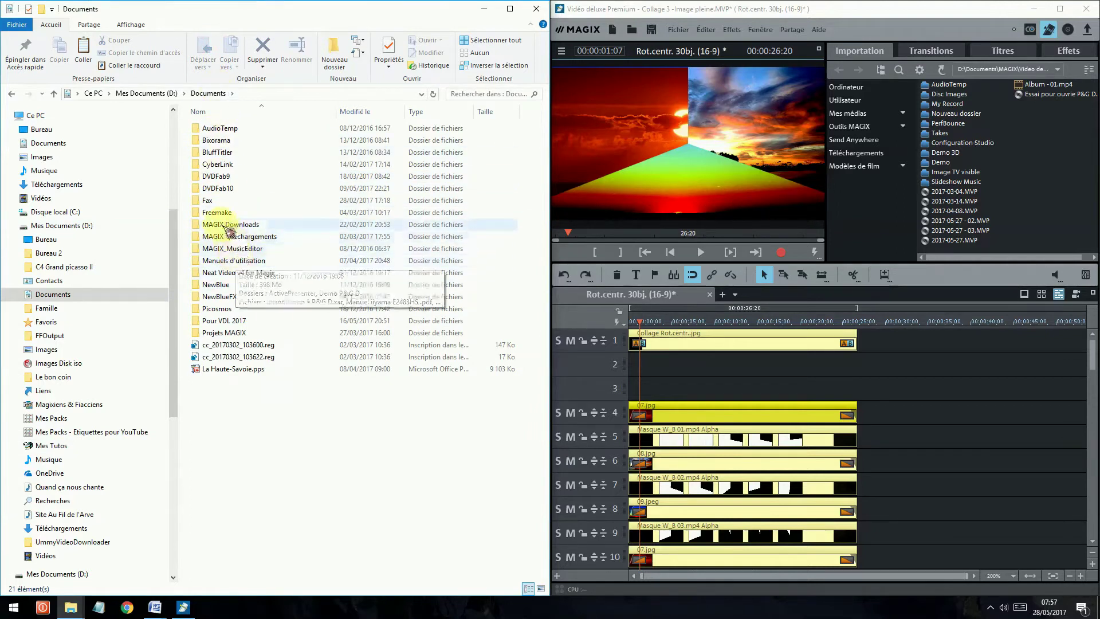
Create a new folder named Magix Collages personnels in the Documents folder on drive D:.
right_click(199, 409)
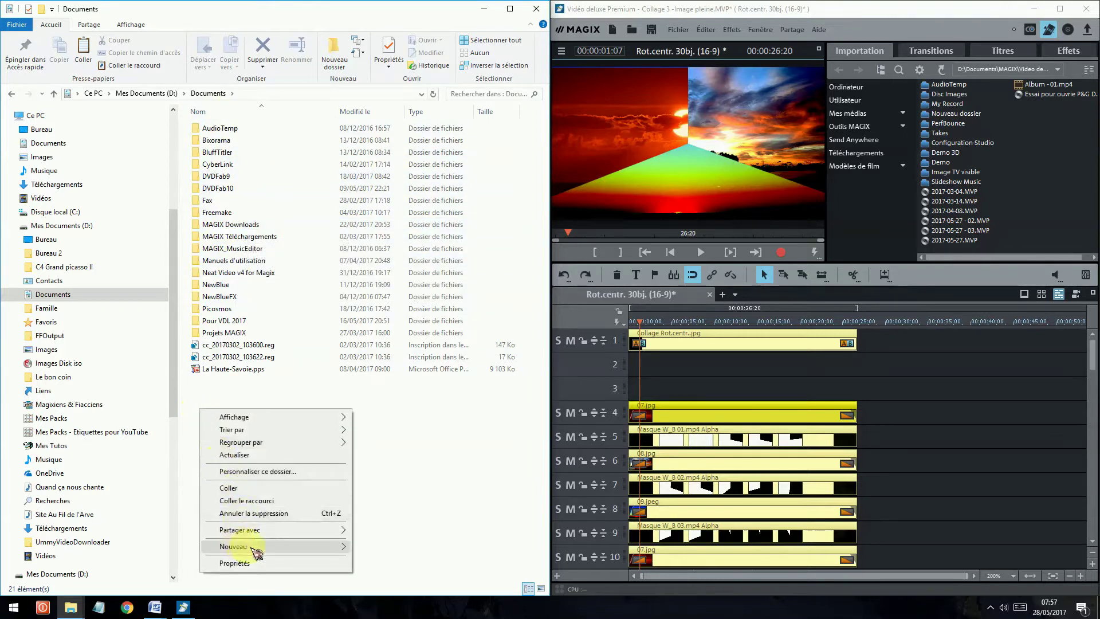
mouse_move(324, 547)
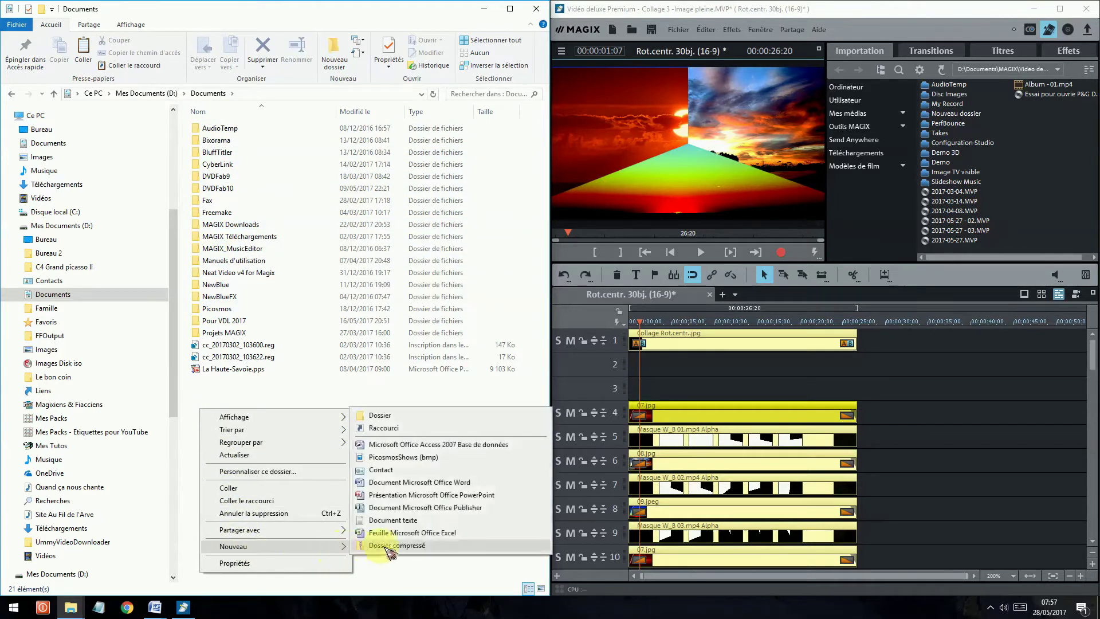
click(397, 419)
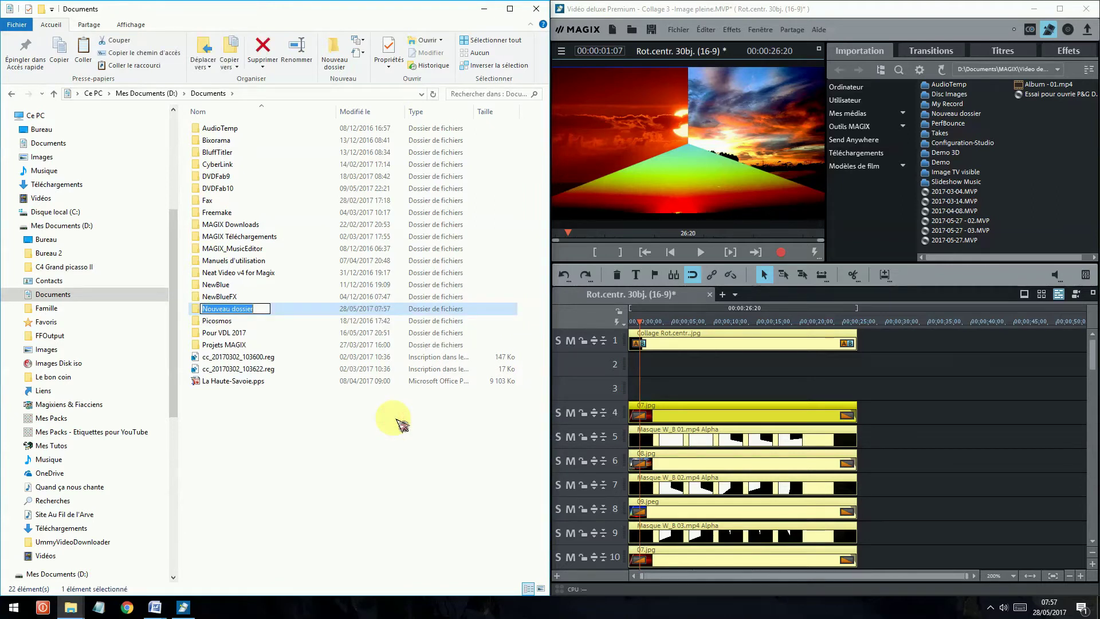
text(Magix)
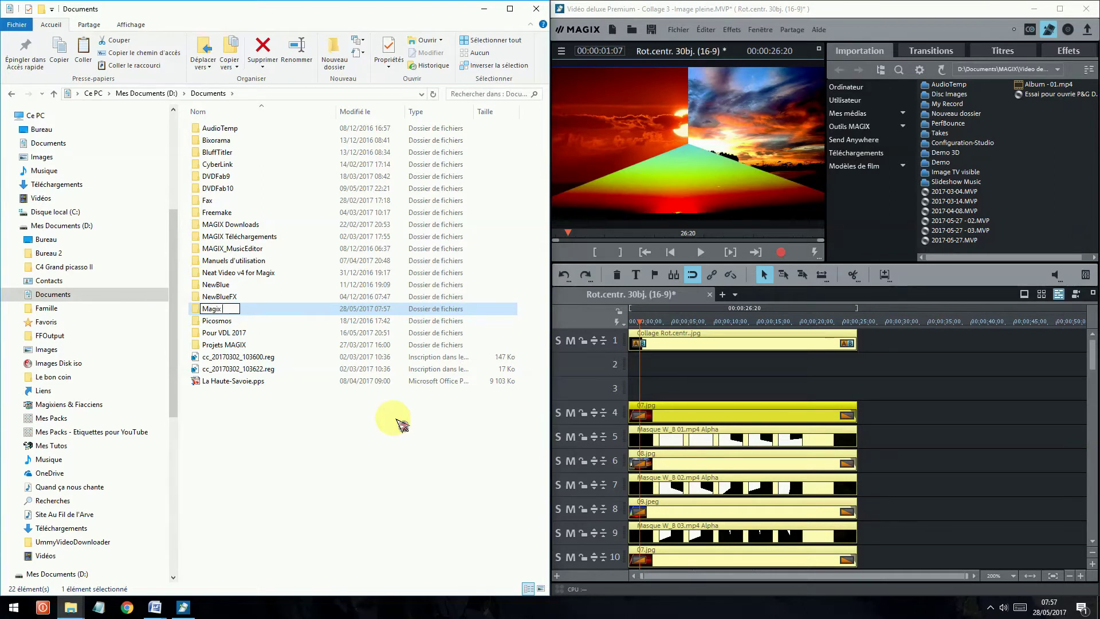
text( Collages personnels)
key(Return)
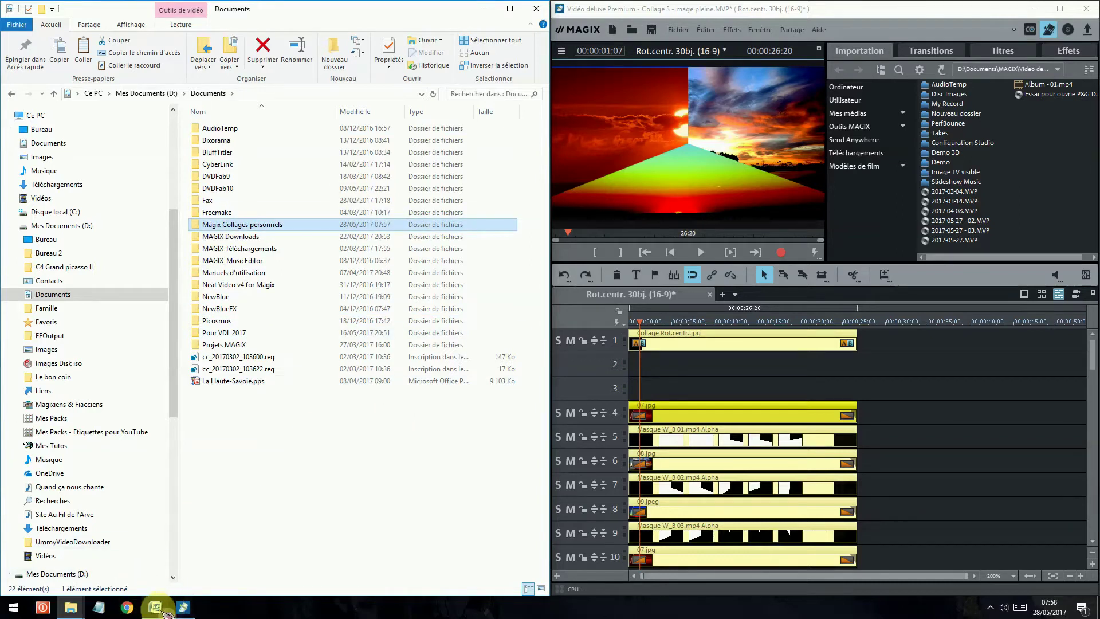
Switch to Word and read the Enregistrement (sauvegarde) du collage section of the guide.
mouse_move(165, 610)
click(186, 550)
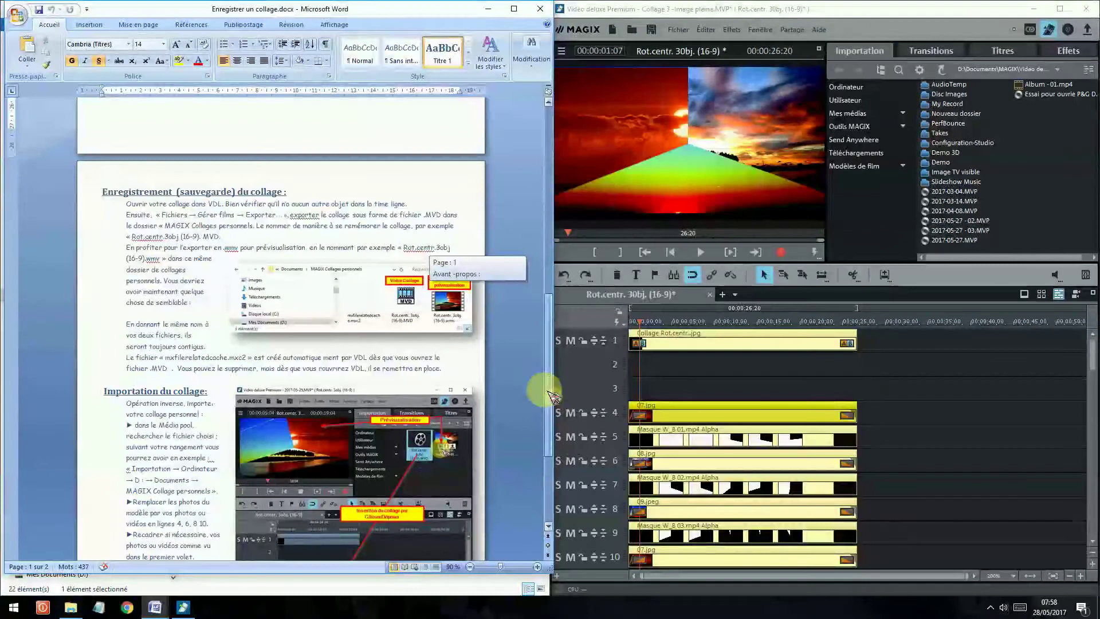
scroll(550, 392, down, 2)
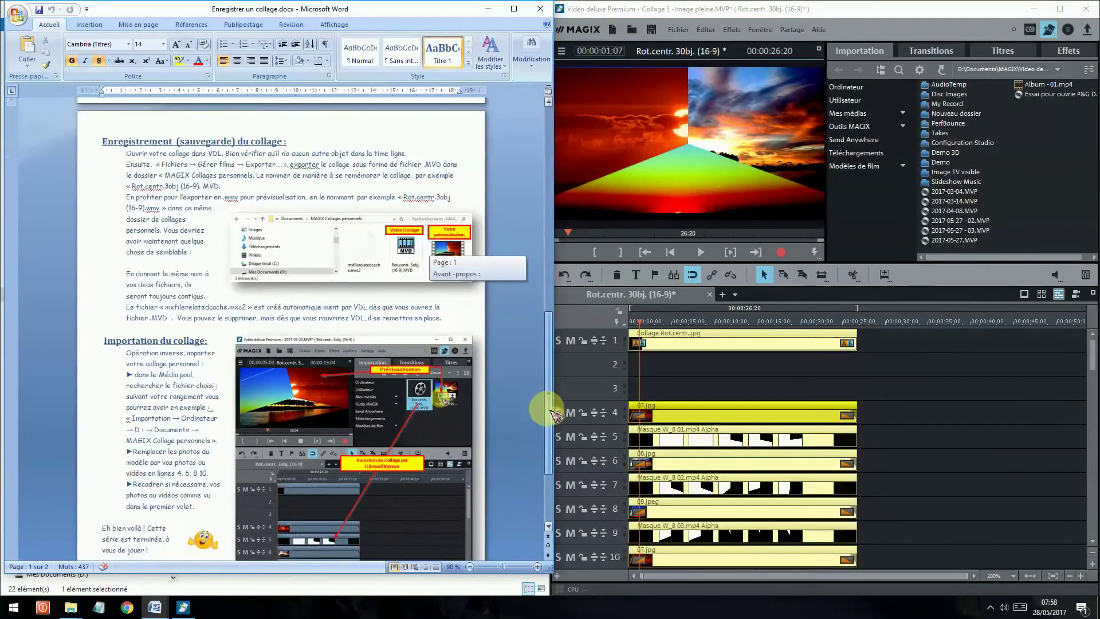
drag(551, 412, 549, 410)
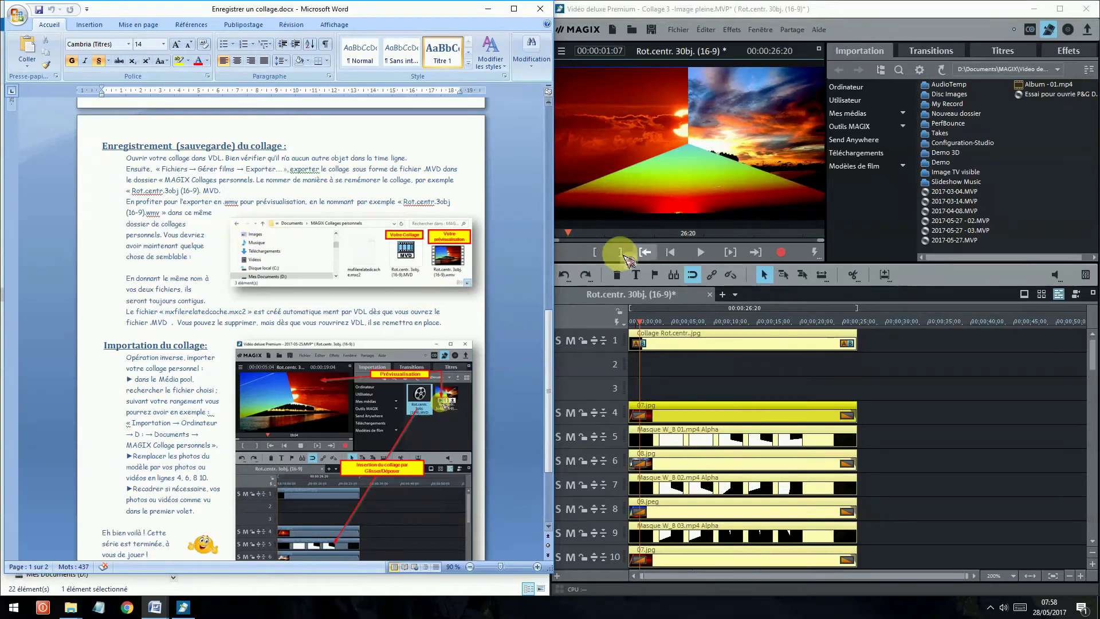
Switch to Vidéo deluxe and inspect the whole timeline for objects that do not belong to the collage.
click(1094, 367)
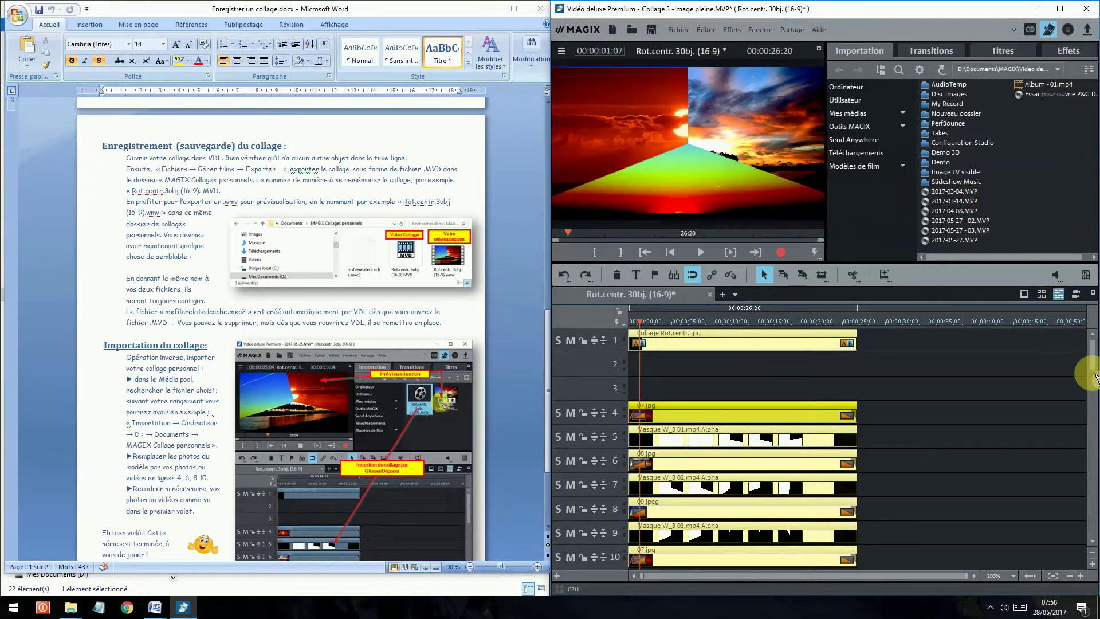
mouse_move(1093, 373)
mouse_down()
mouse_move(1072, 580)
mouse_move(1066, 524)
mouse_move(1087, 373)
mouse_up()
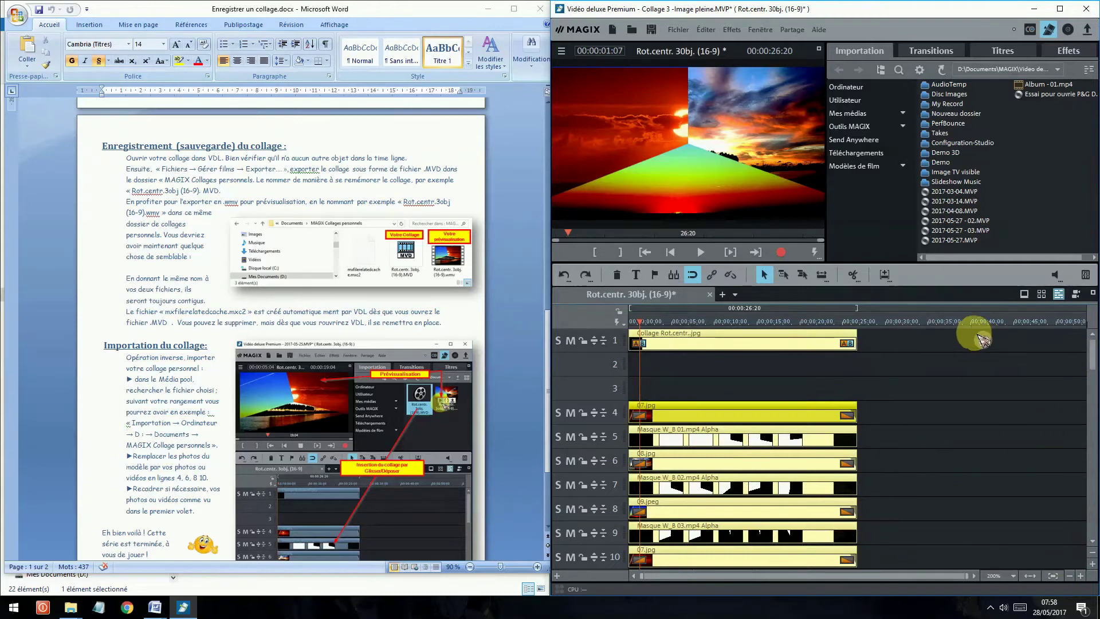
click(1029, 575)
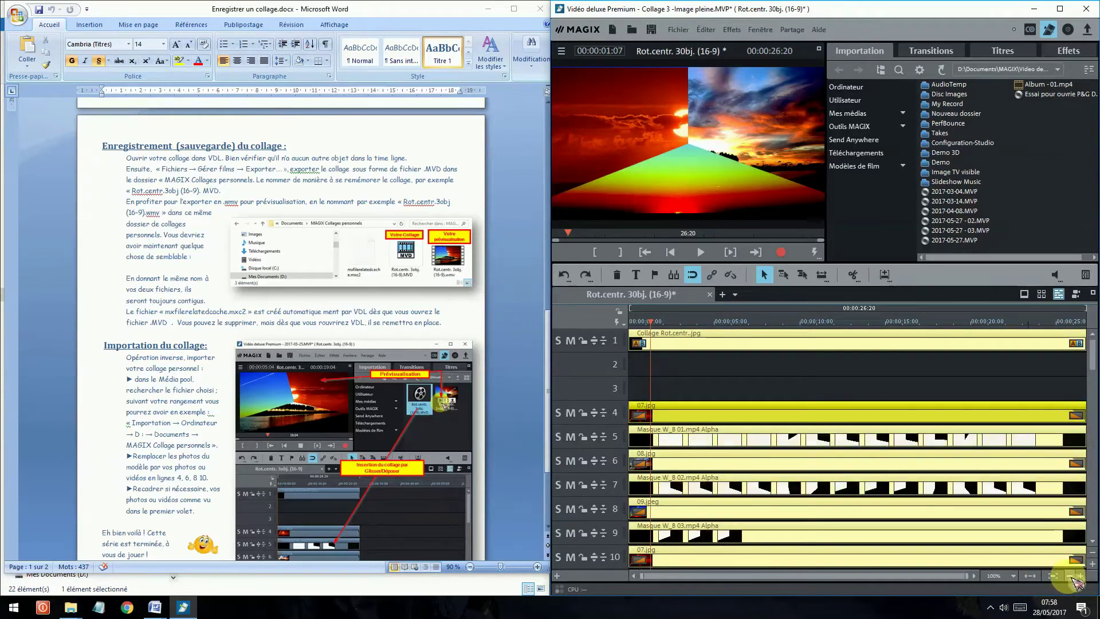
click(1069, 575)
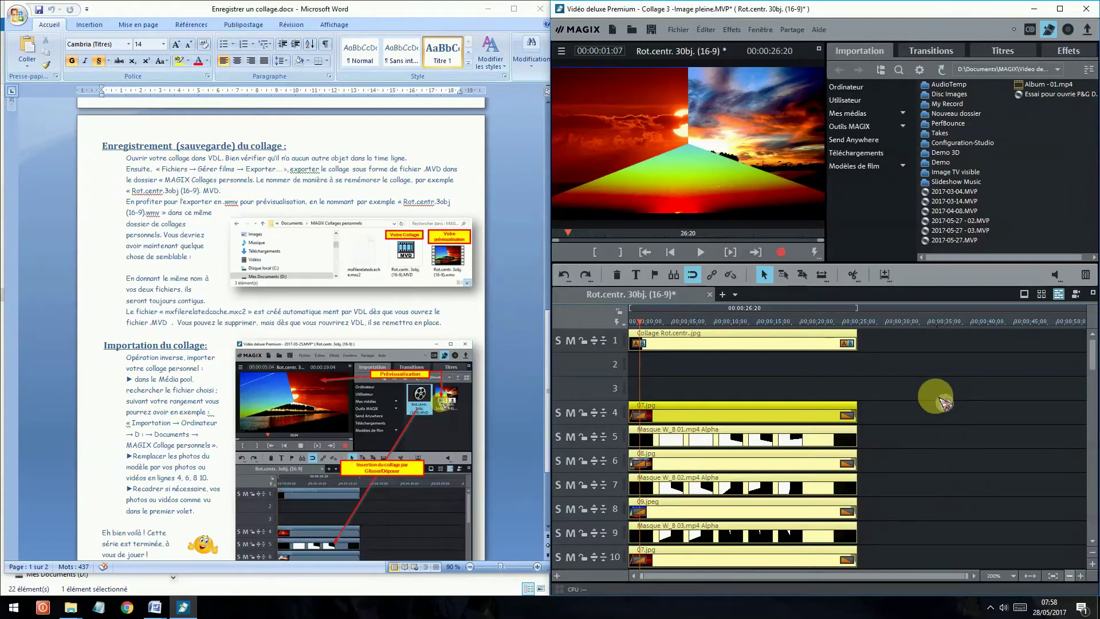
Export the current film as Rot.centr. 3obj. (16-9).MVD into the Magix Collages personnels folder in Documents on drive D:.
click(680, 31)
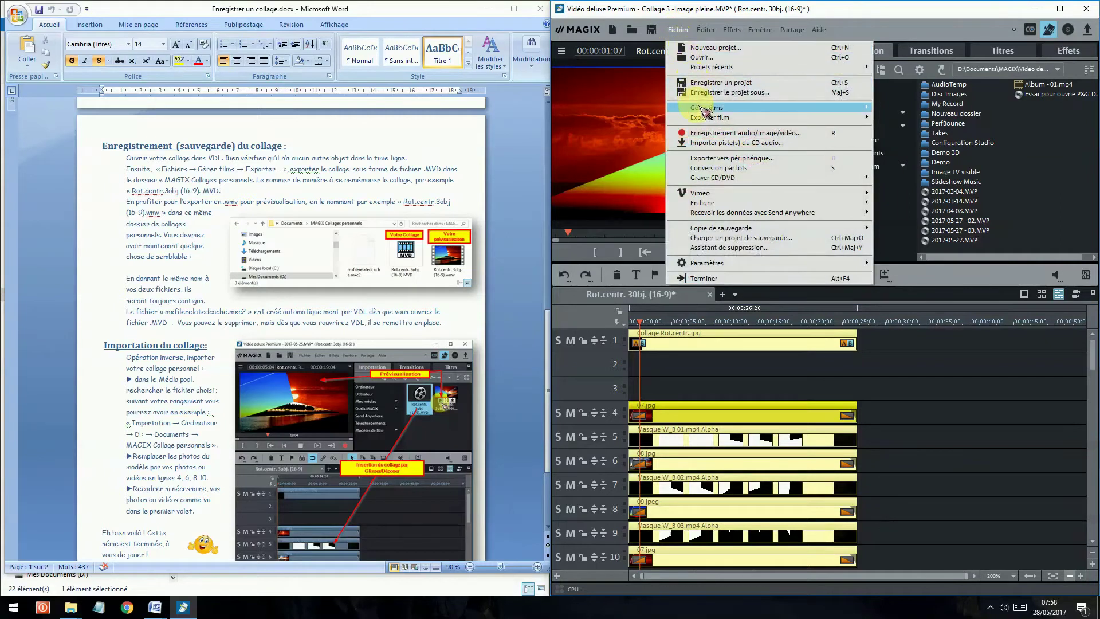
mouse_move(707, 112)
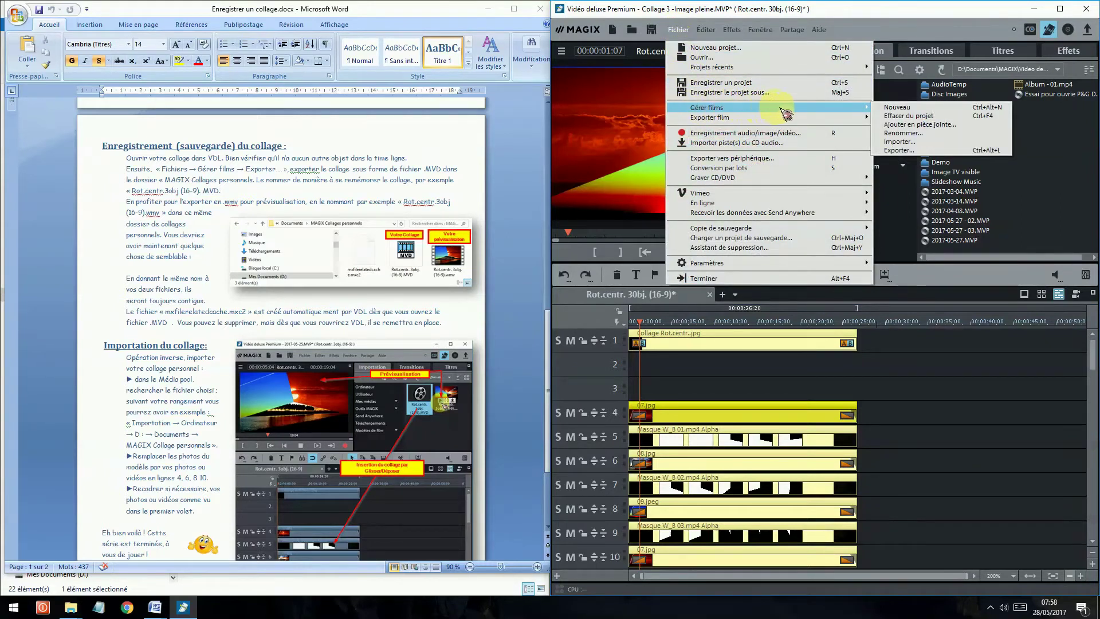
click(898, 151)
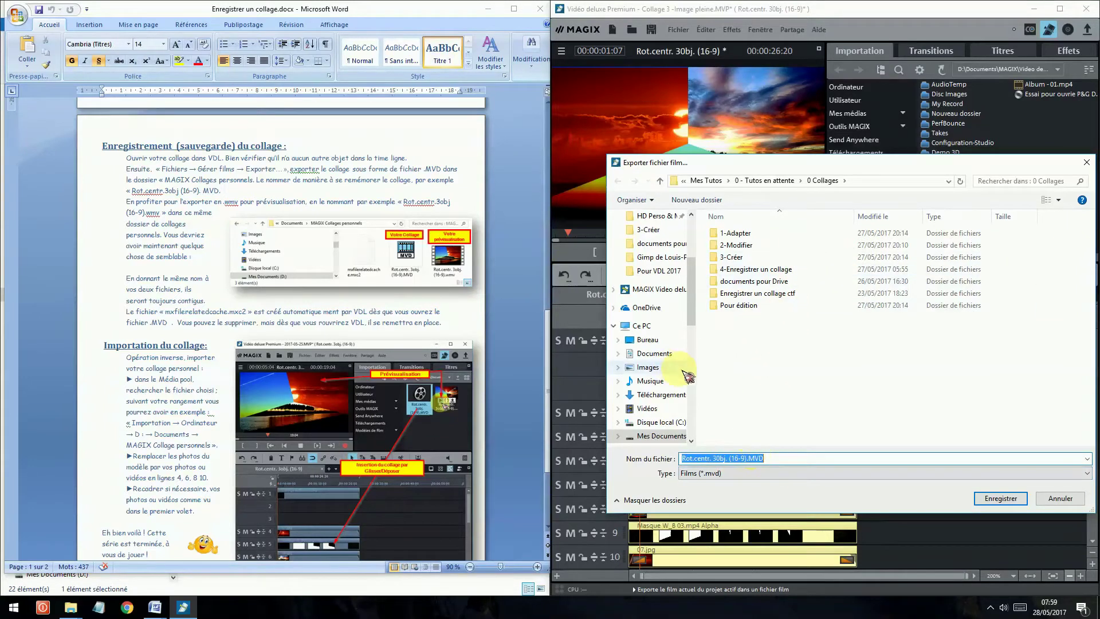
click(670, 438)
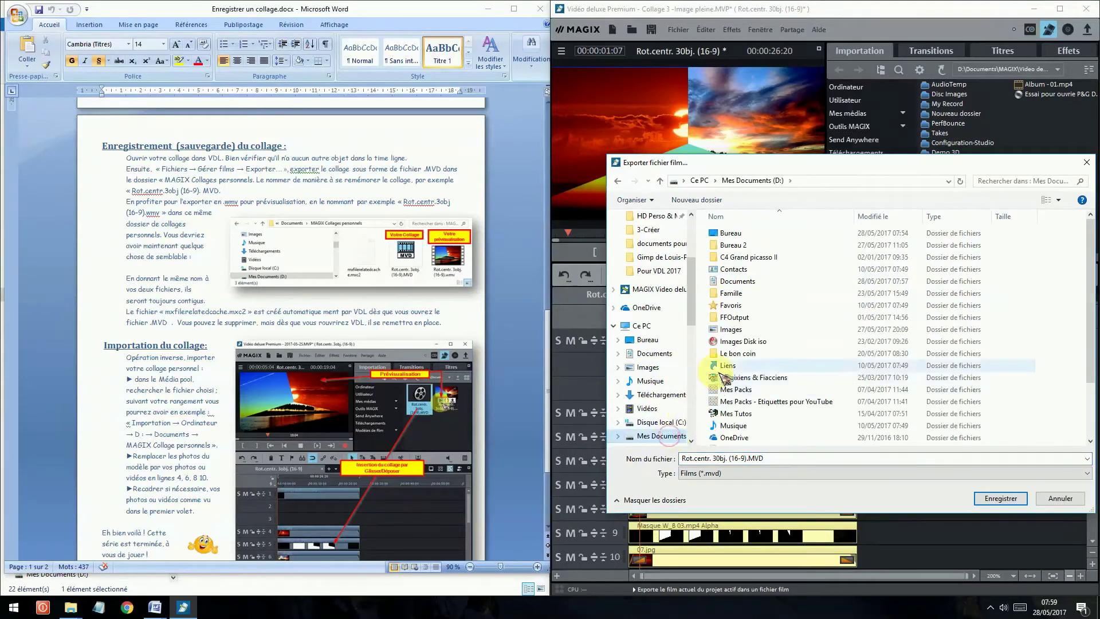
click(739, 282)
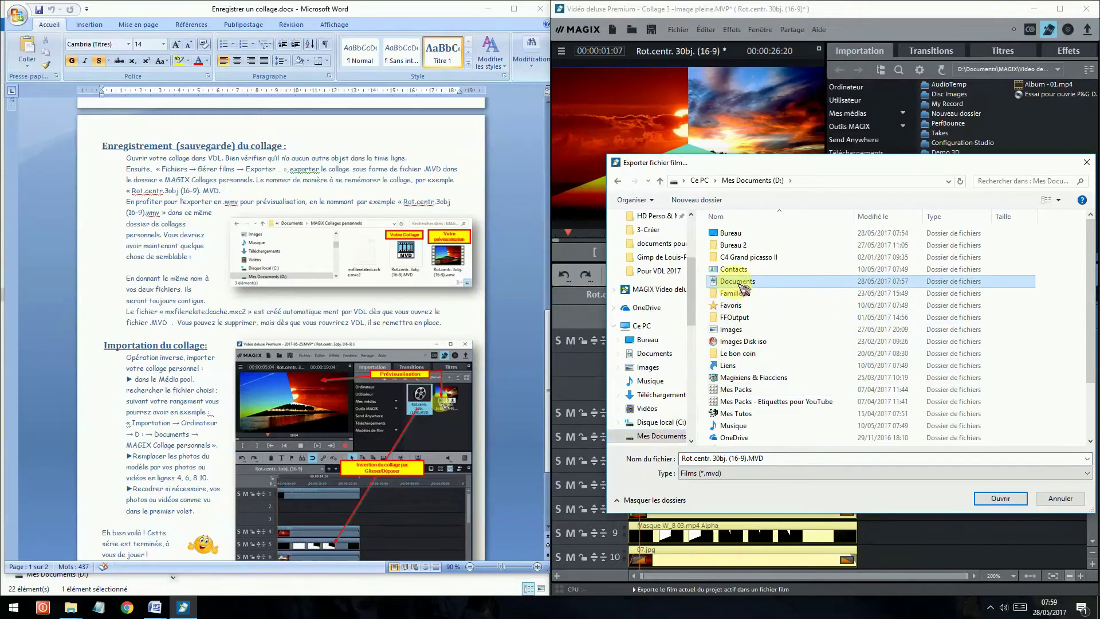
double_click(739, 281)
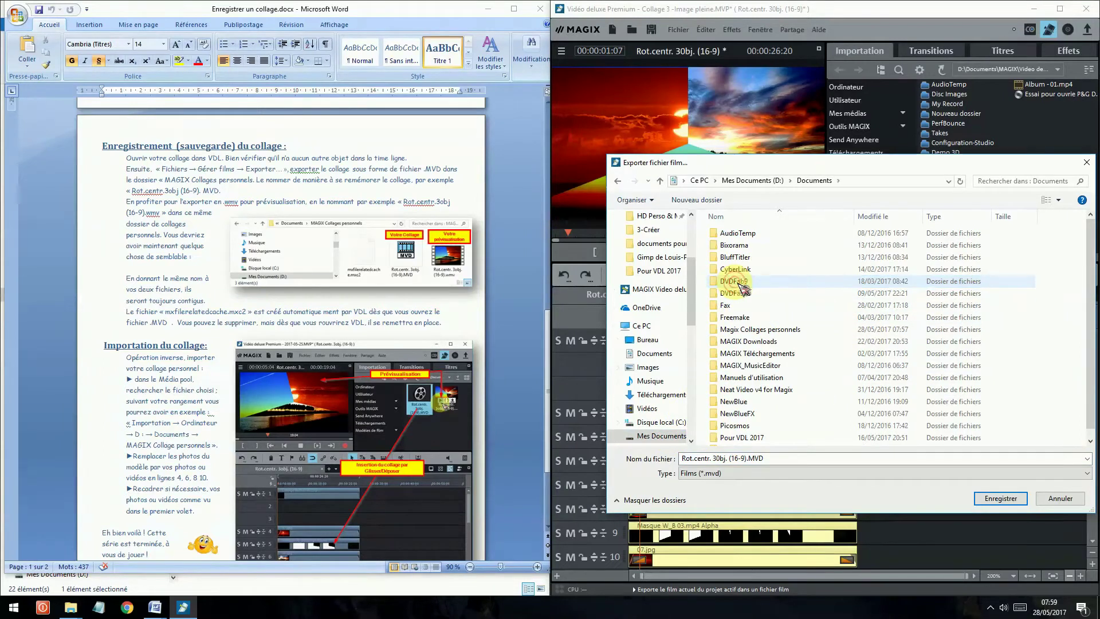
double_click(760, 331)
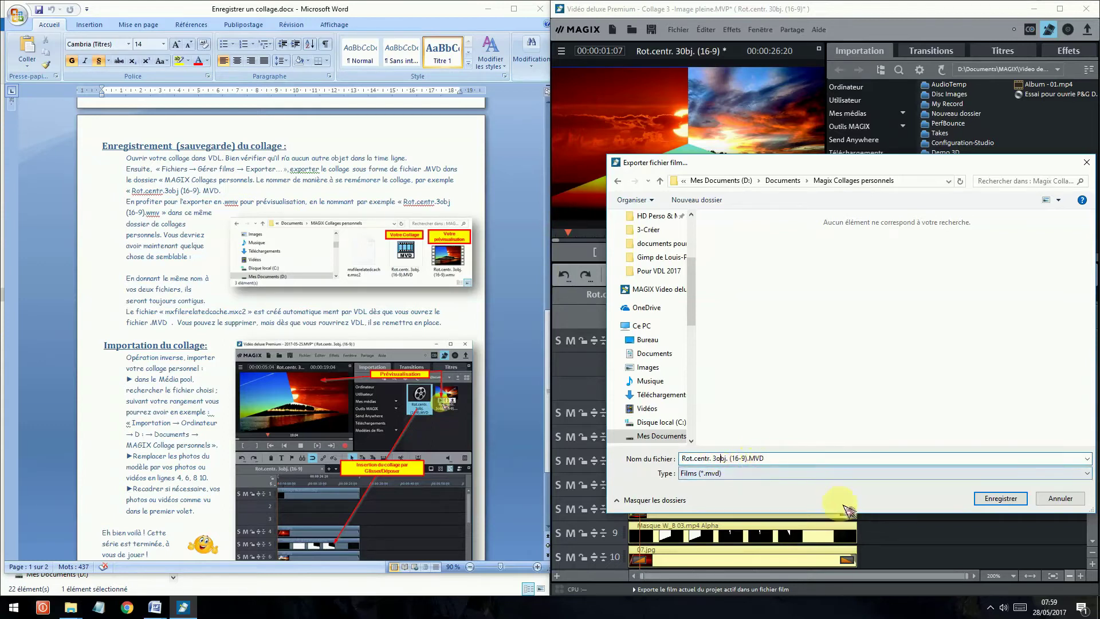
click(1000, 499)
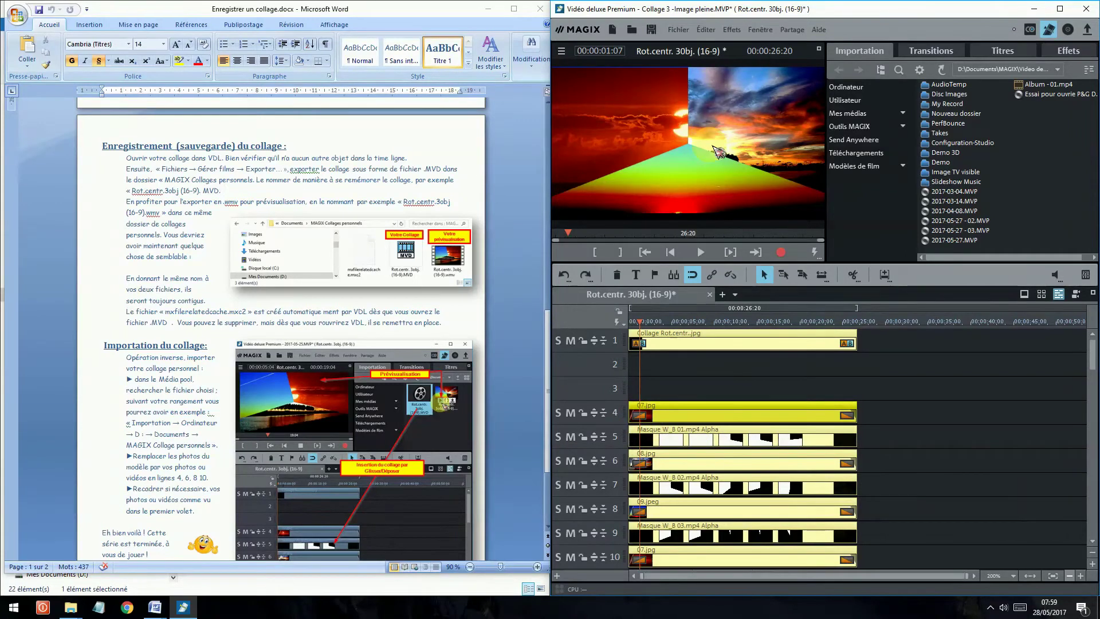
Start a Windows Media export of the film and set its destination to the Magix Collages personnels folder in Documents on drive D:.
click(678, 29)
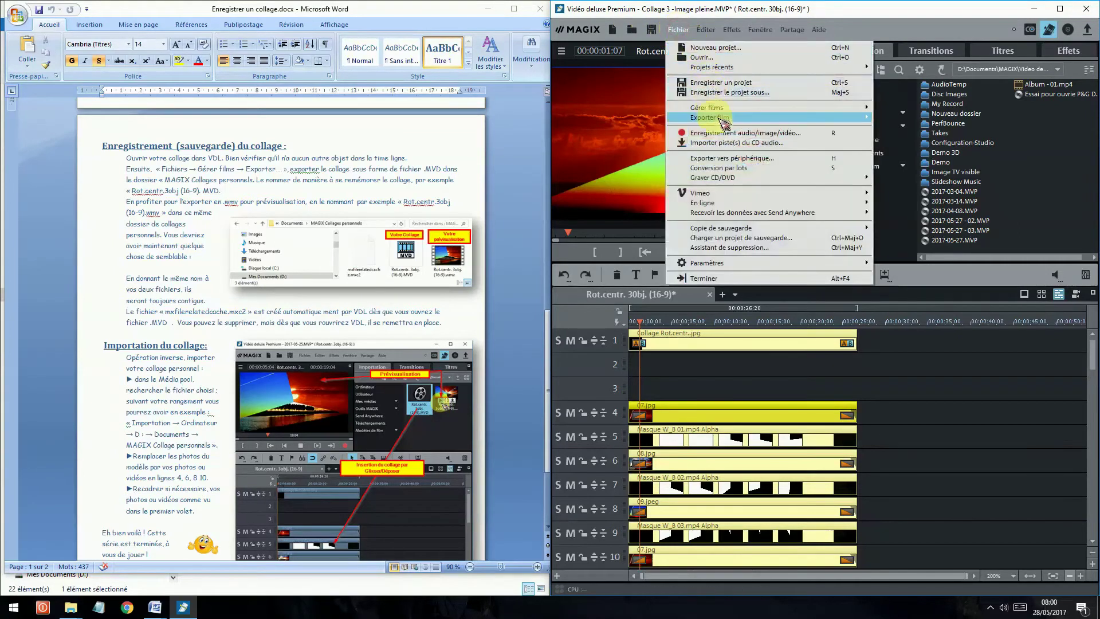
mouse_move(834, 118)
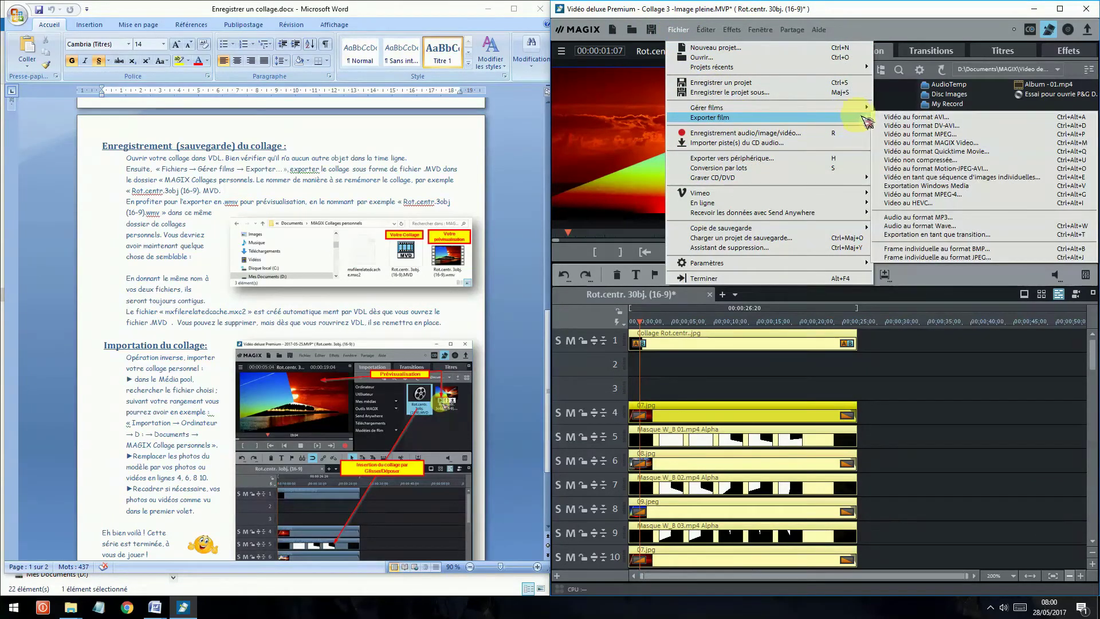
click(931, 187)
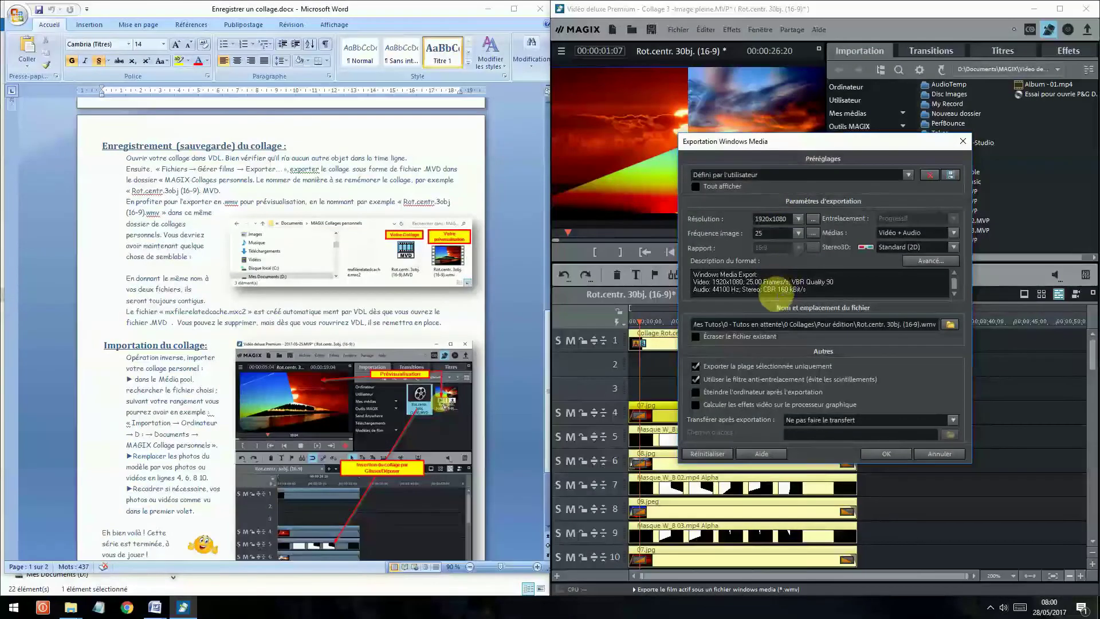
click(951, 325)
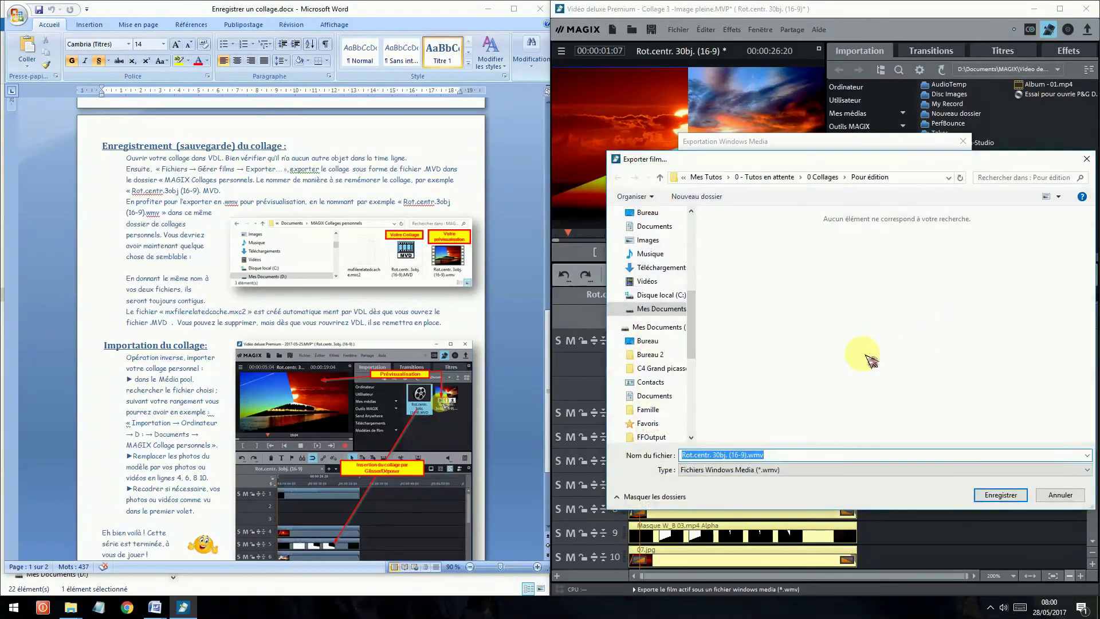
mouse_move(694, 346)
mouse_down()
mouse_move(695, 380)
mouse_move(690, 357)
mouse_up()
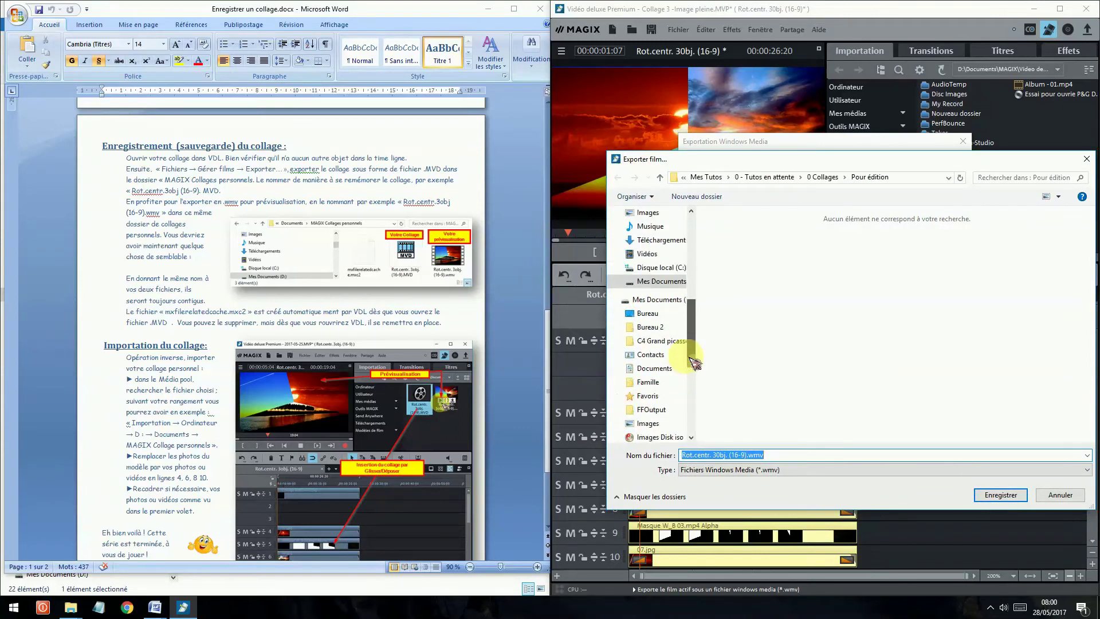
click(660, 281)
double_click(717, 279)
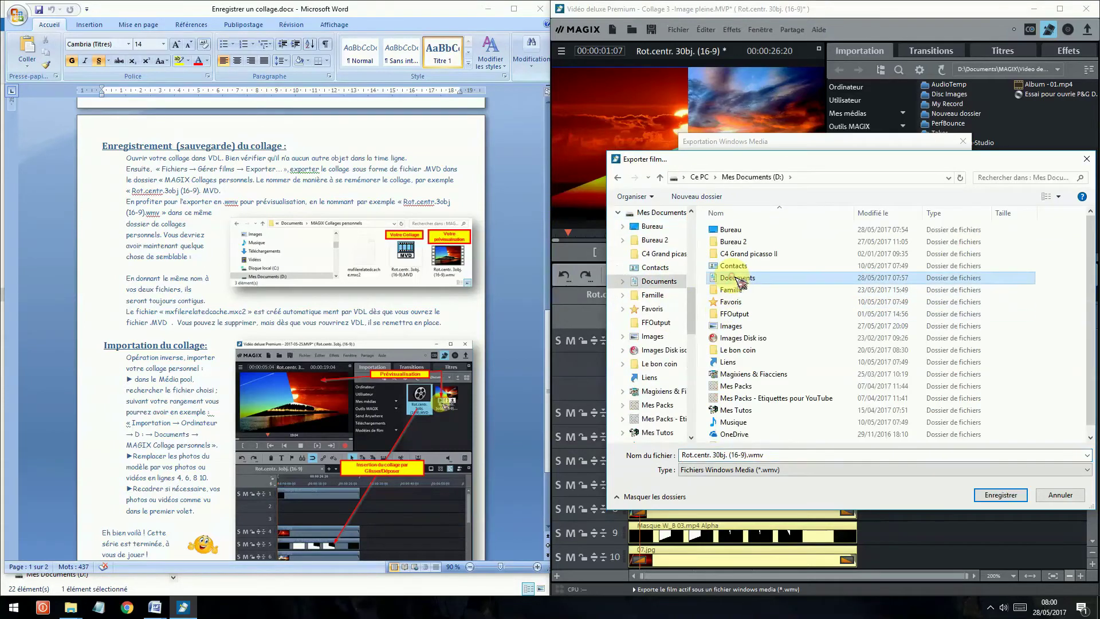
double_click(762, 327)
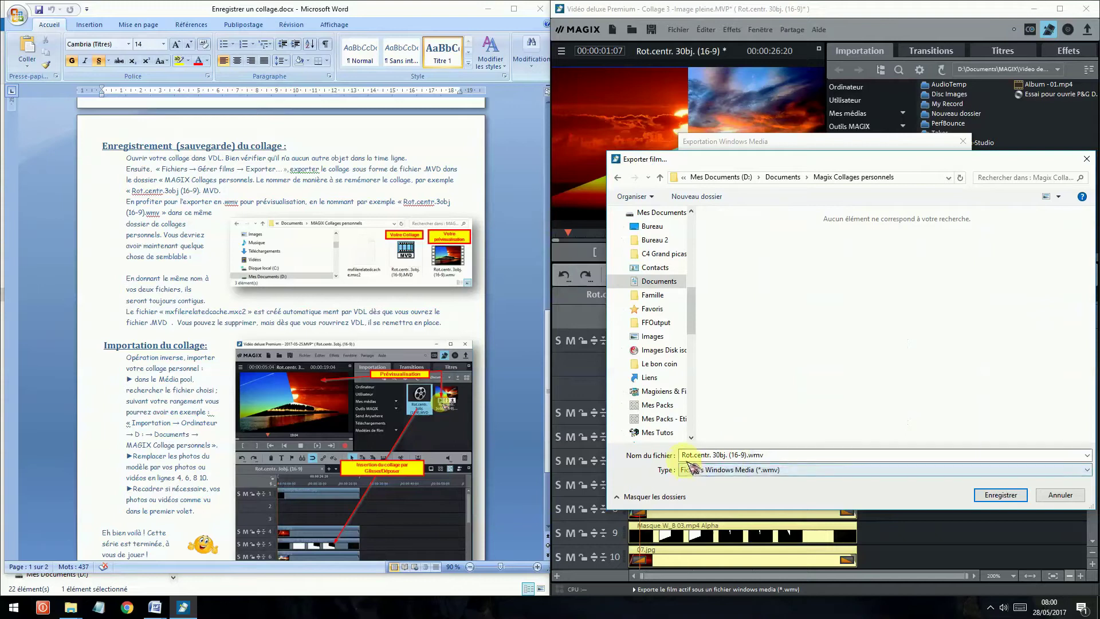
Name the Windows Media file Rot.centr. 3obj. (16-9) without the MVD extension and run the export.
click(721, 456)
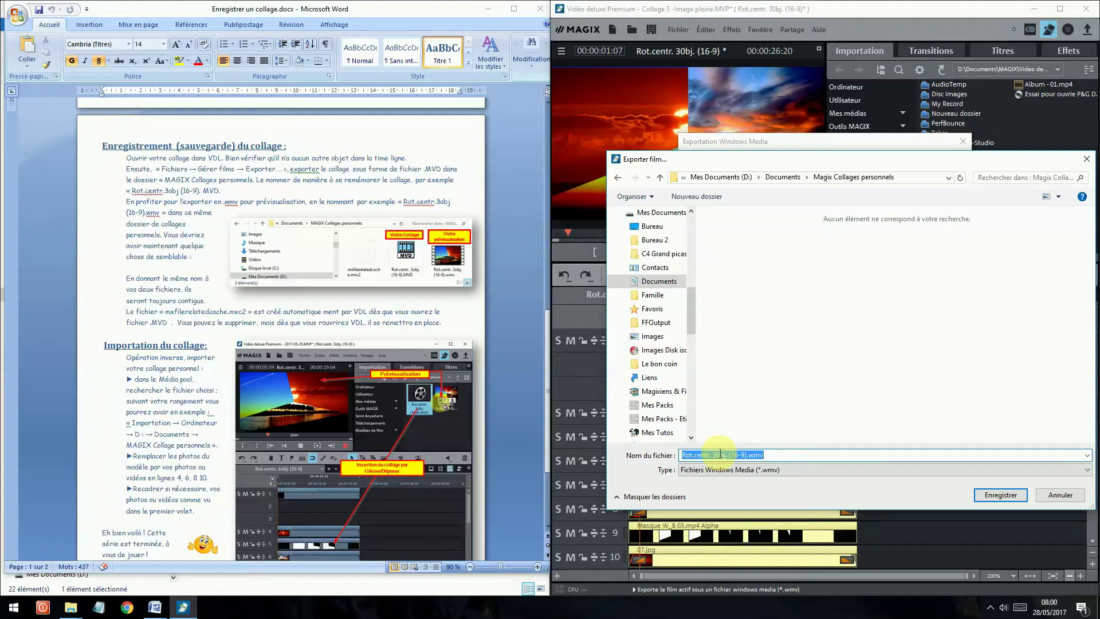
key(ctrl+z)
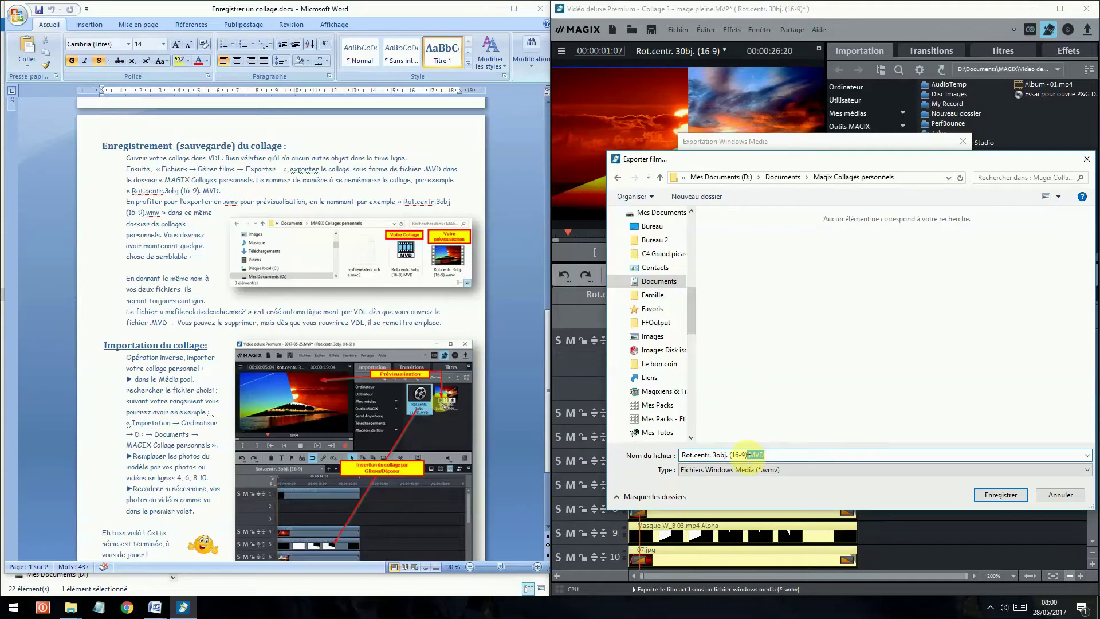
key(BackSpace)
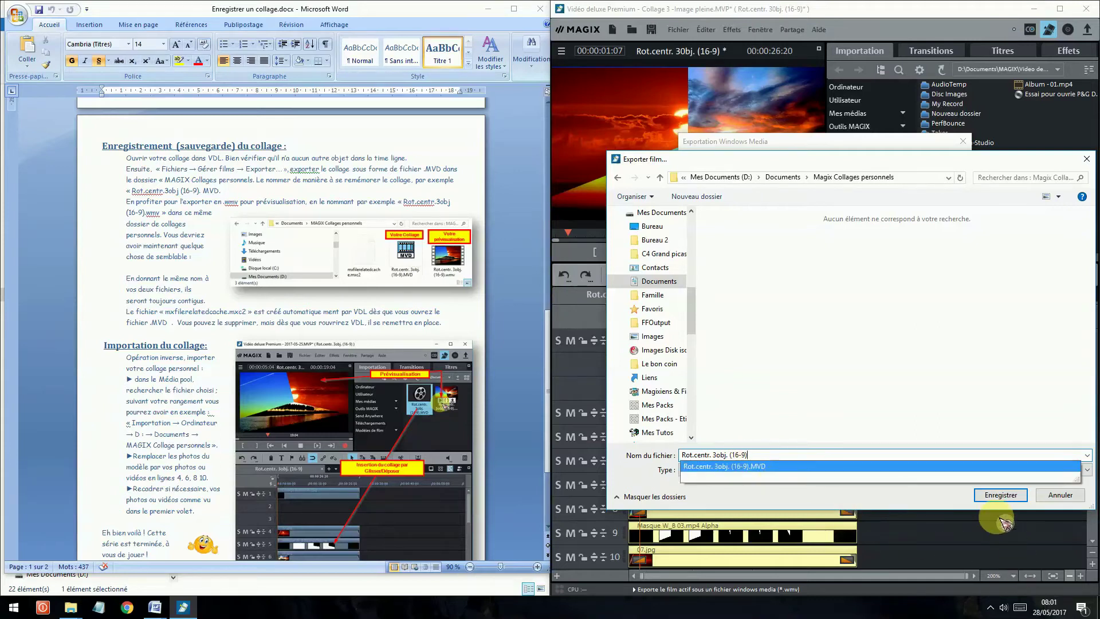
click(1003, 495)
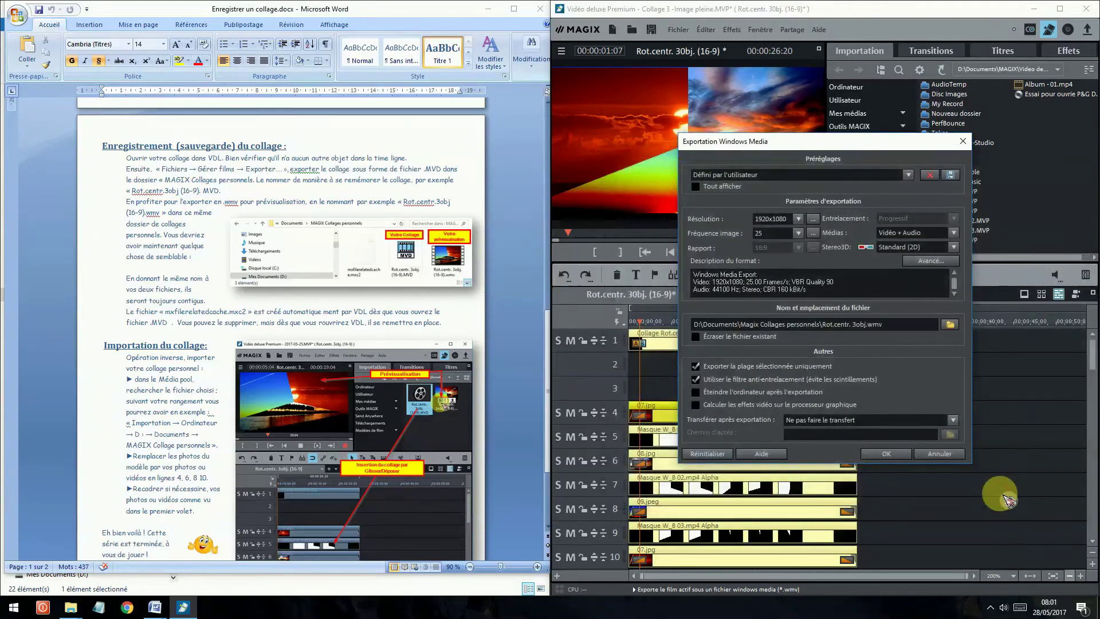
click(878, 453)
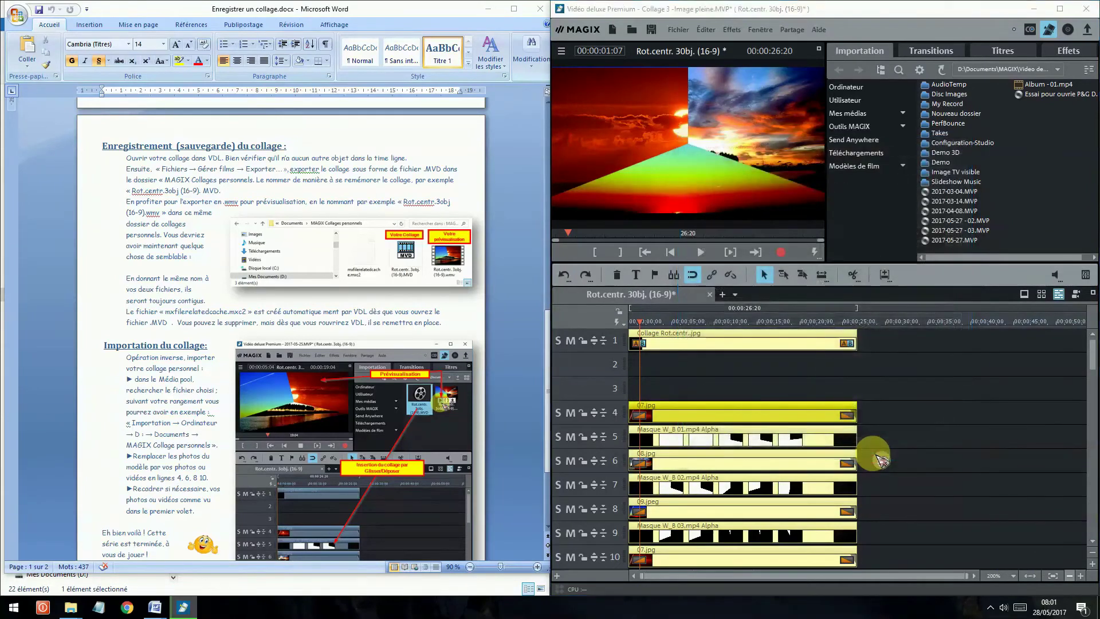
Switch to File Explorer, open the Magix Collages personnels folder and play part of the exported WMV preview.
mouse_move(70, 608)
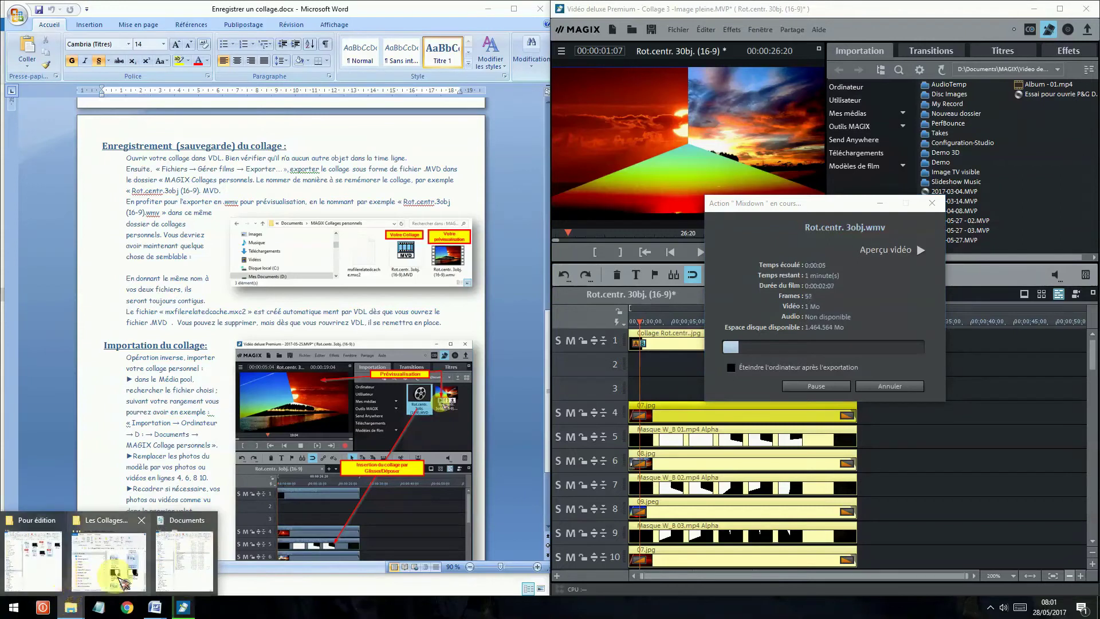
click(192, 564)
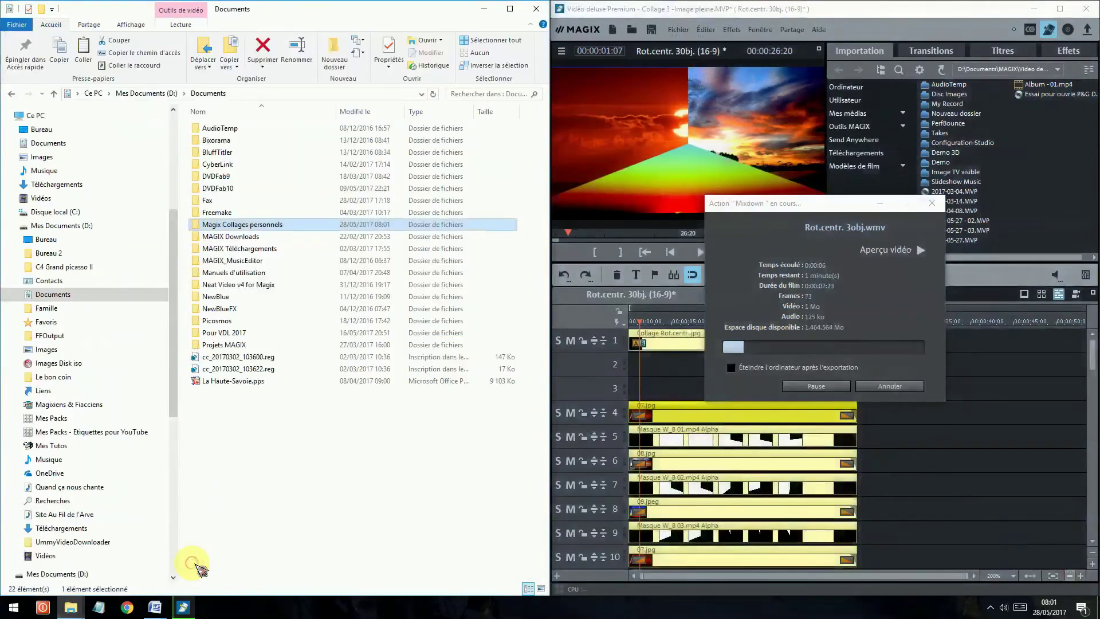
double_click(228, 226)
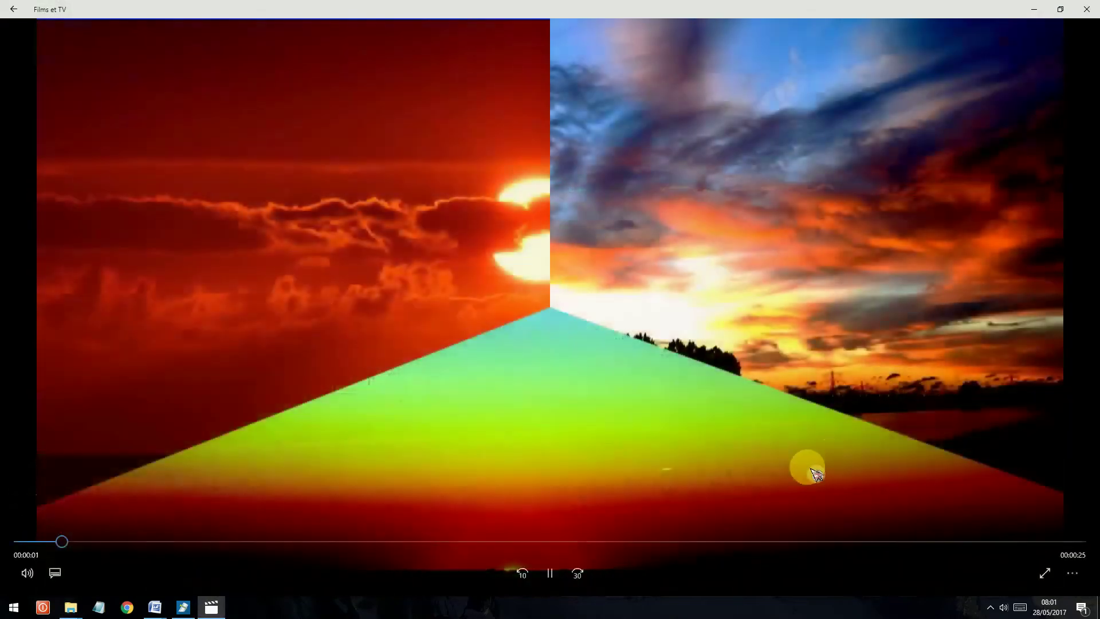
click(413, 541)
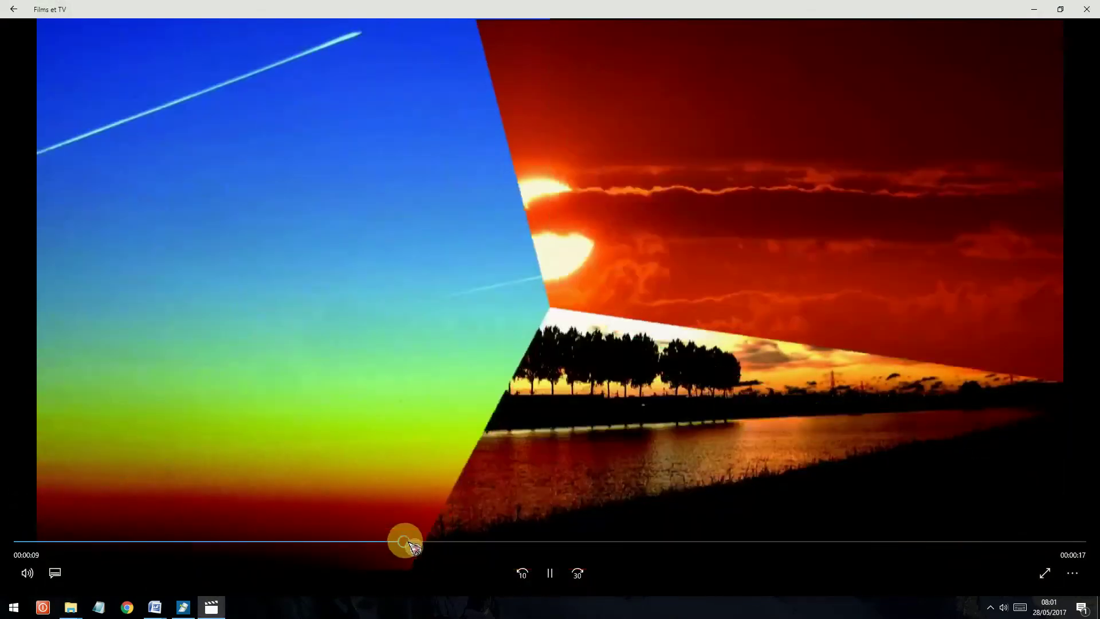
click(1085, 13)
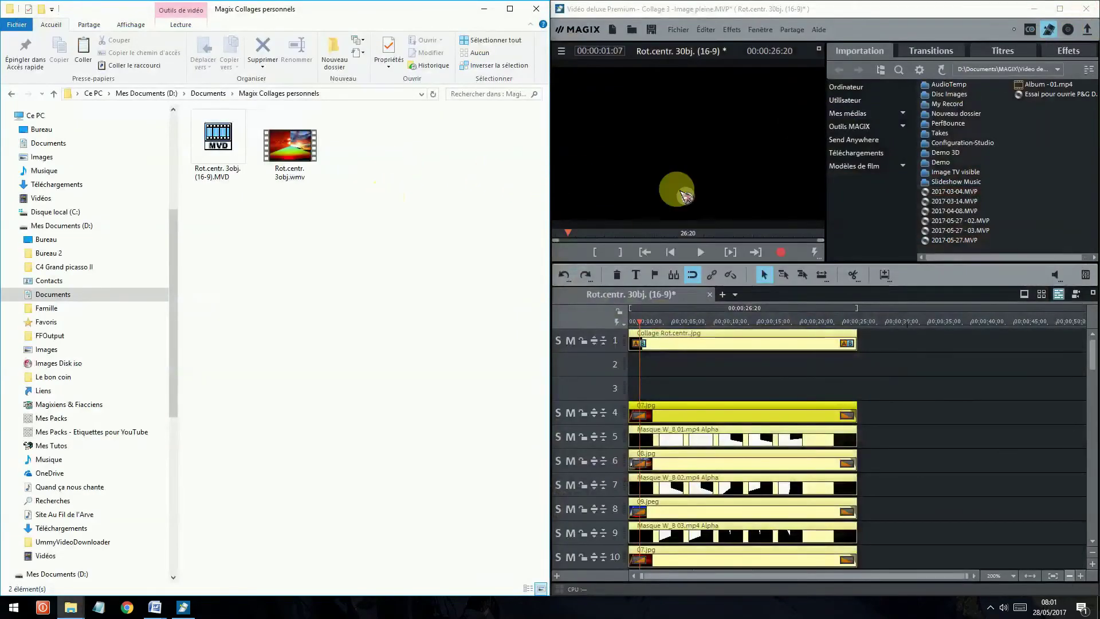
Return to the Word guide and read the Importation du collage section.
click(485, 10)
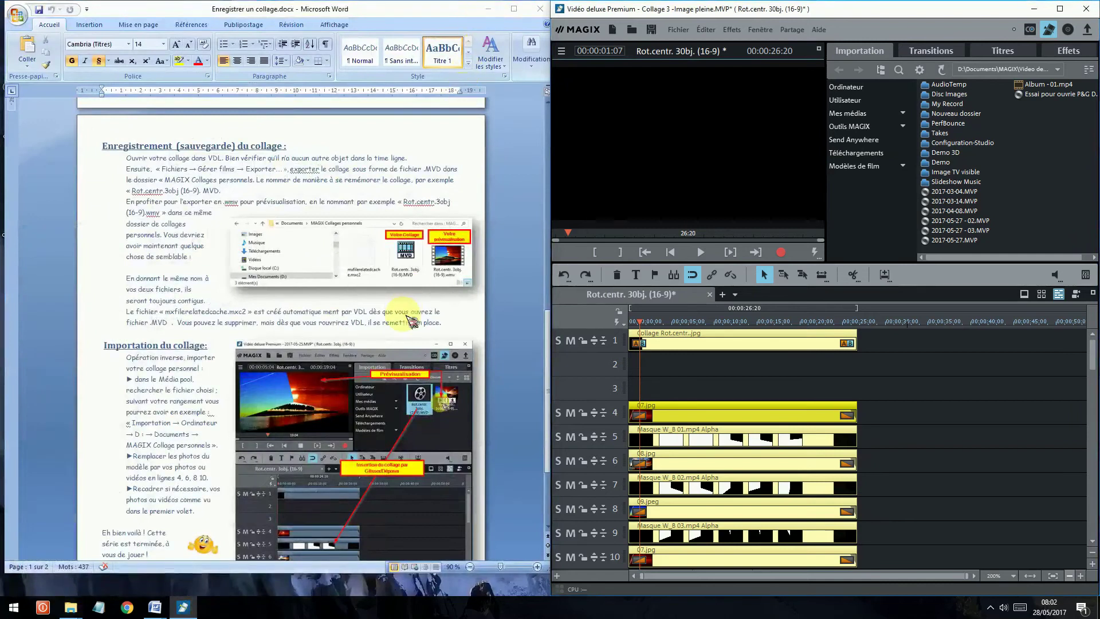
scroll(393, 367, down, 1)
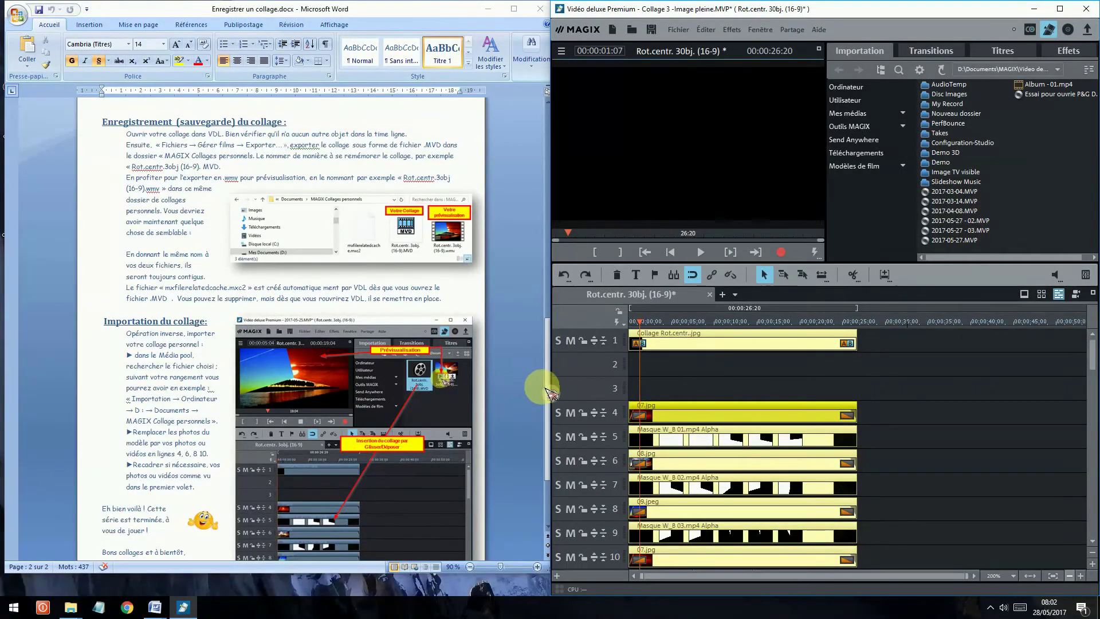
drag(547, 392, 535, 437)
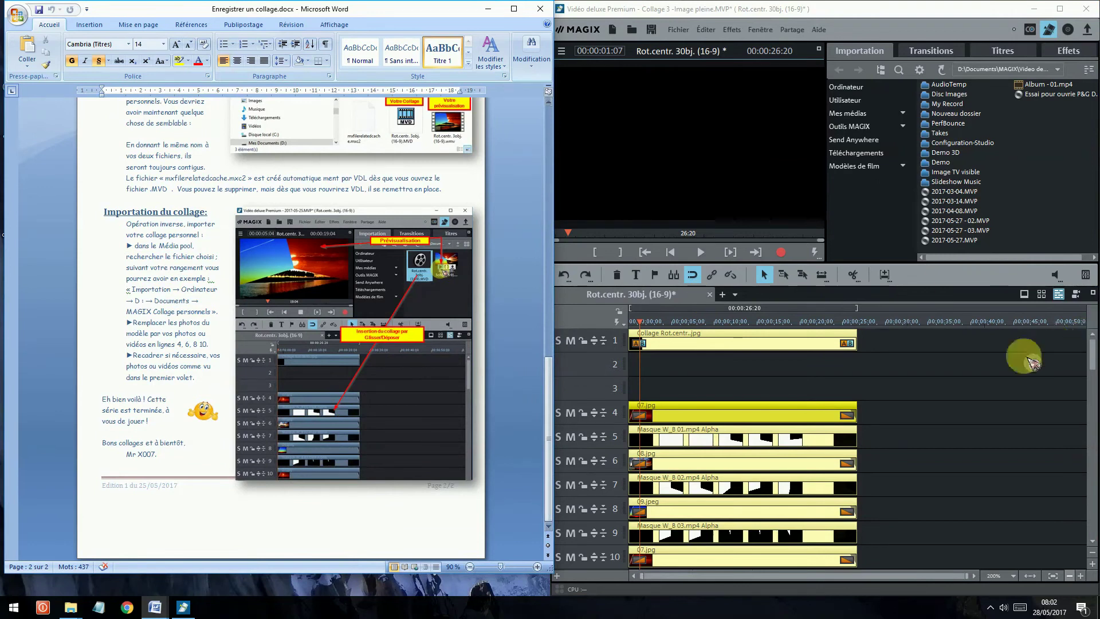
Switch to Vidéo deluxe and add a new empty film to the project.
click(725, 298)
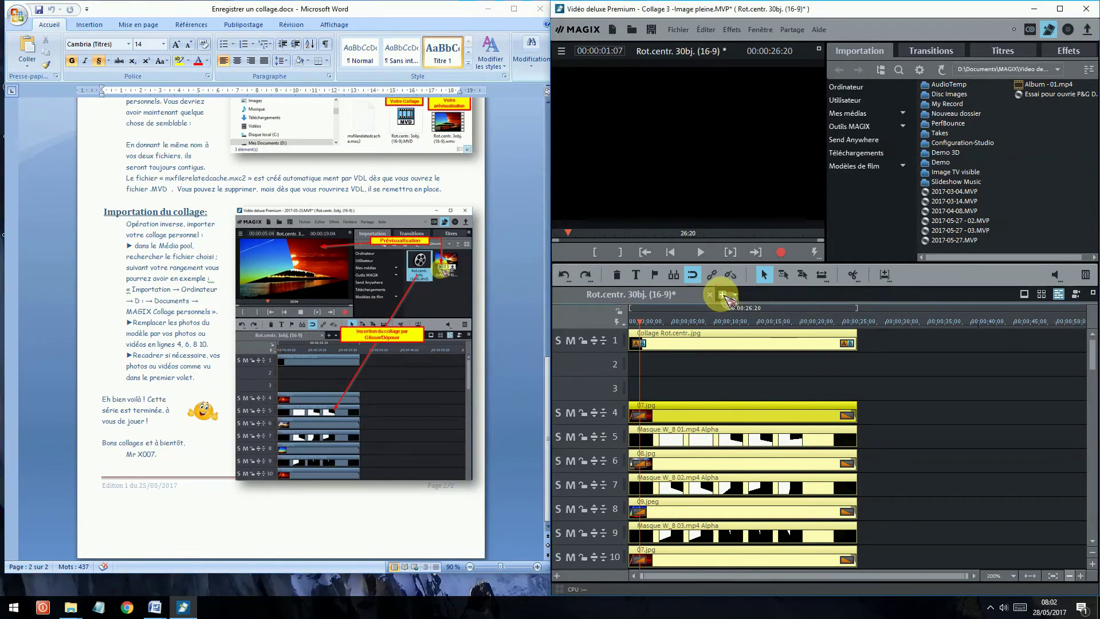
click(739, 298)
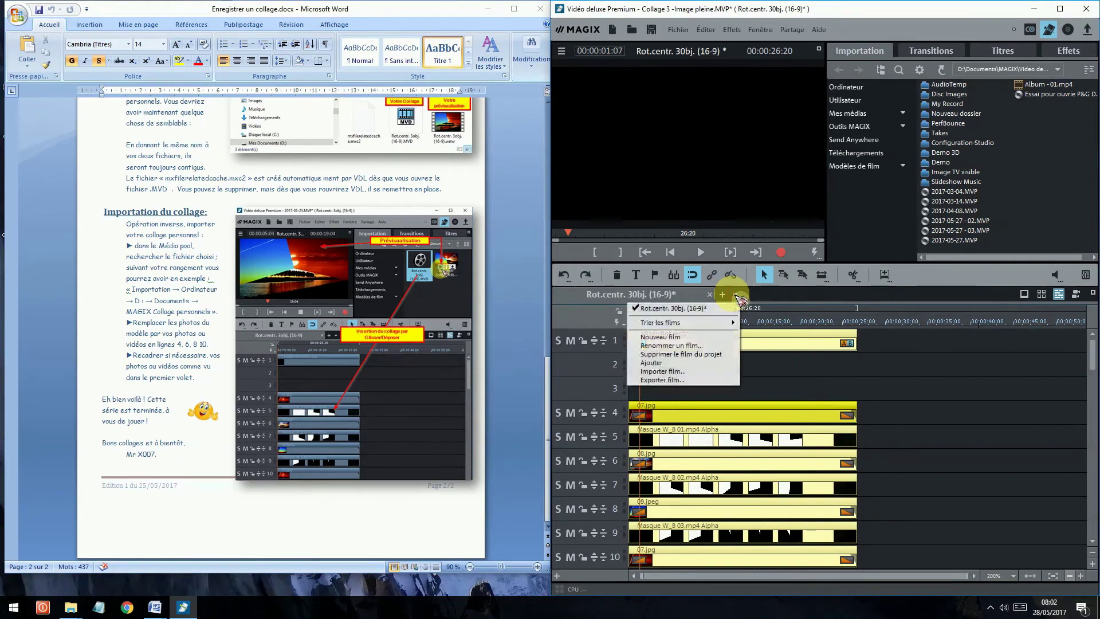
click(725, 297)
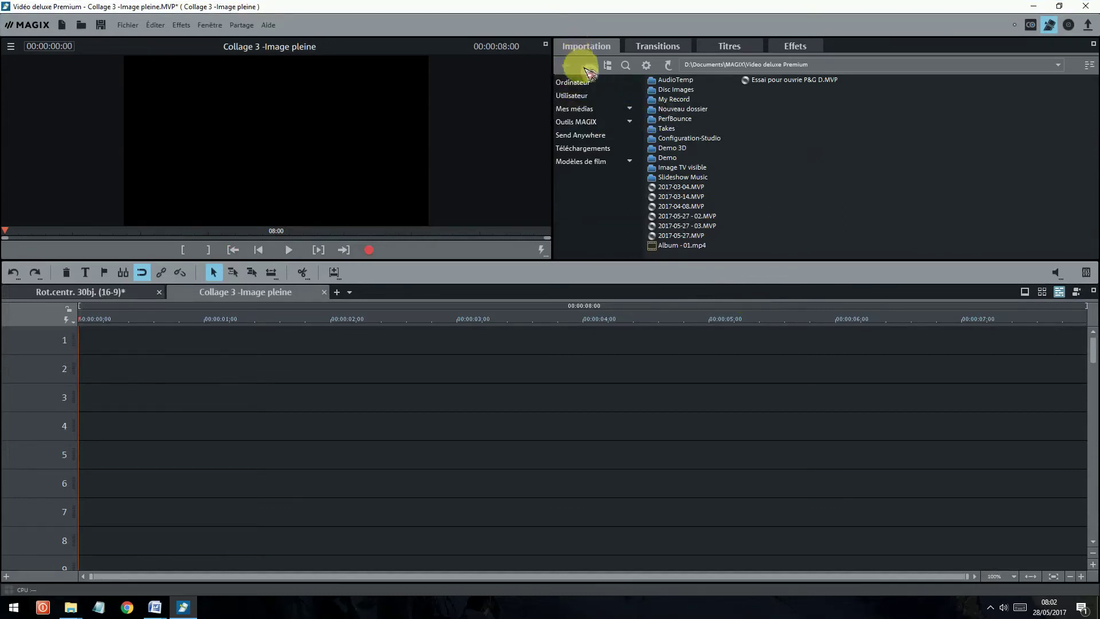
Browse the computer's files in the media pool to D:\Documents\Magix Collages personnels.
click(587, 85)
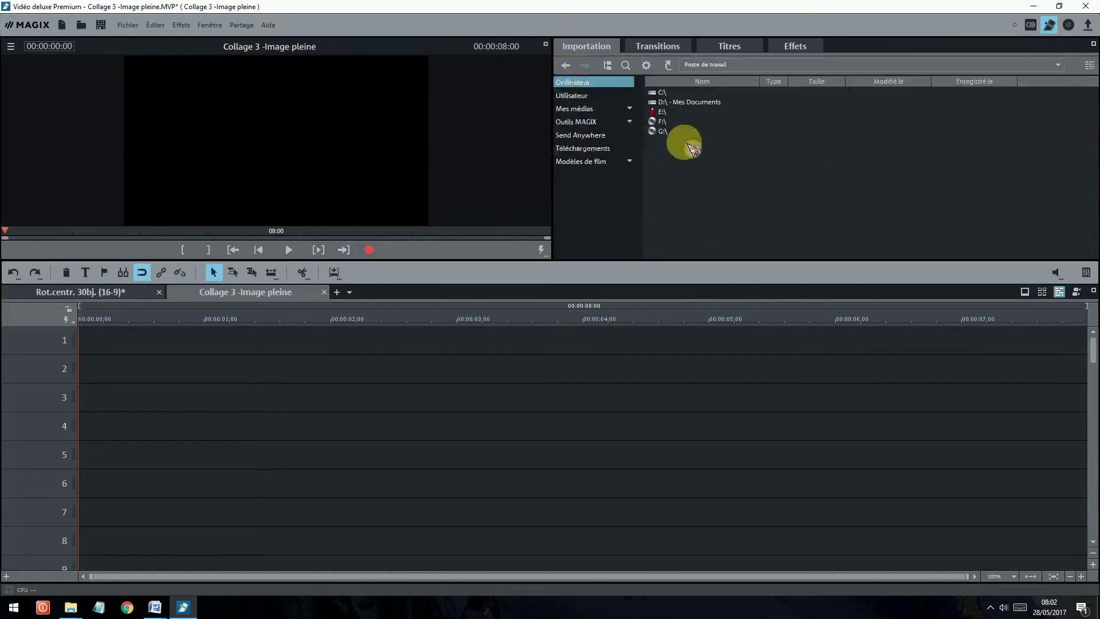
double_click(696, 102)
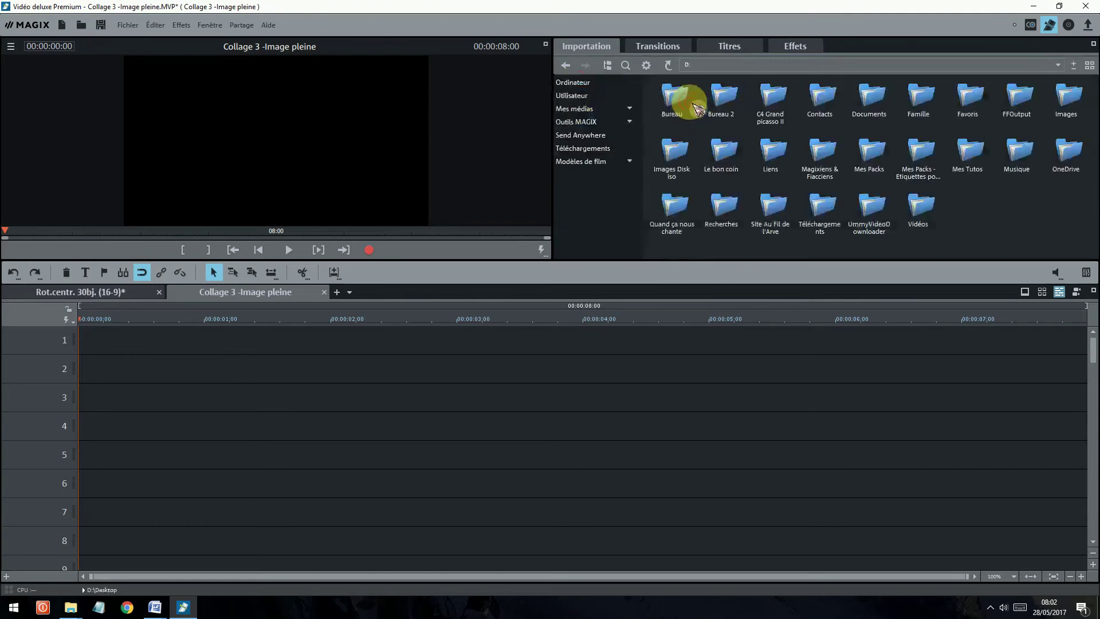
double_click(872, 103)
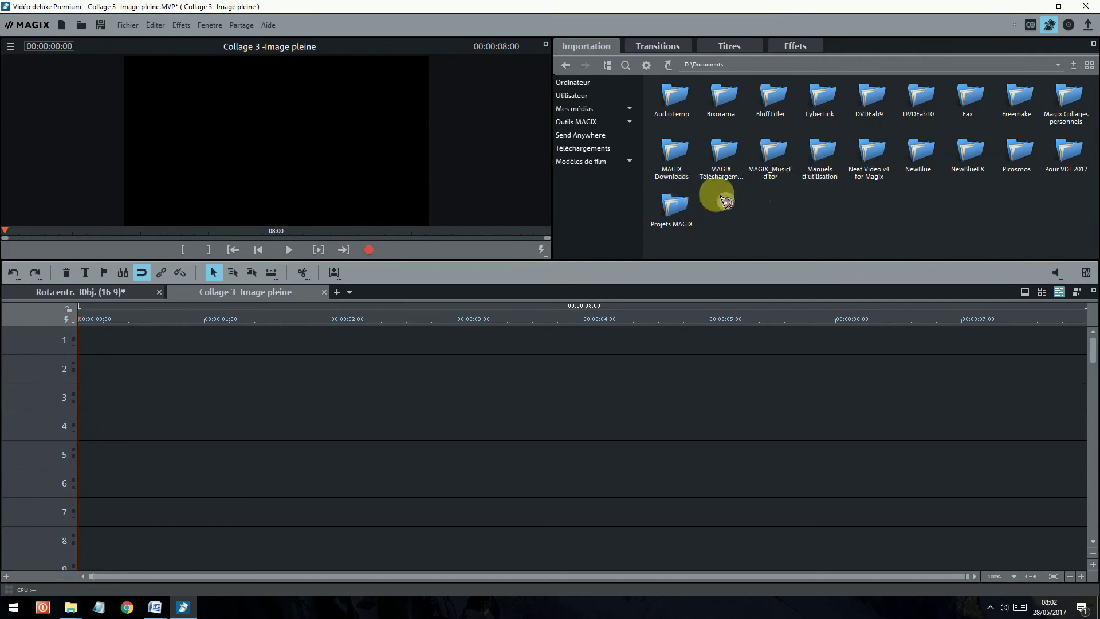
double_click(1061, 100)
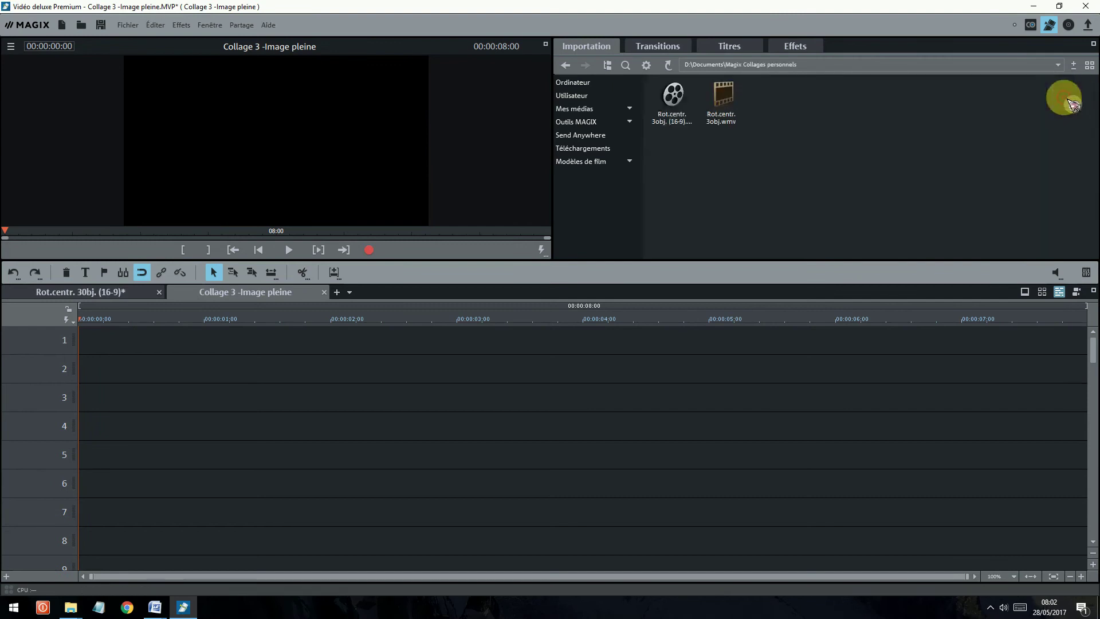
Preview Rot.centr. 3obj.wmv and load the matching Rot.centr. 3obj. (16-9).MVD collage into the project.
mouse_move(727, 97)
click(721, 131)
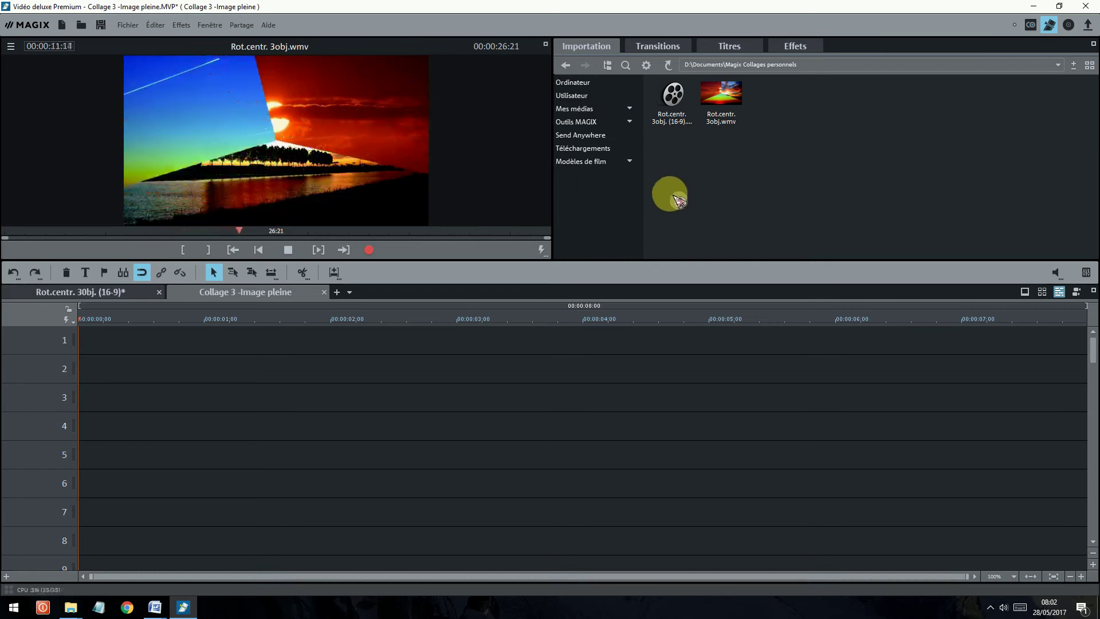
double_click(674, 98)
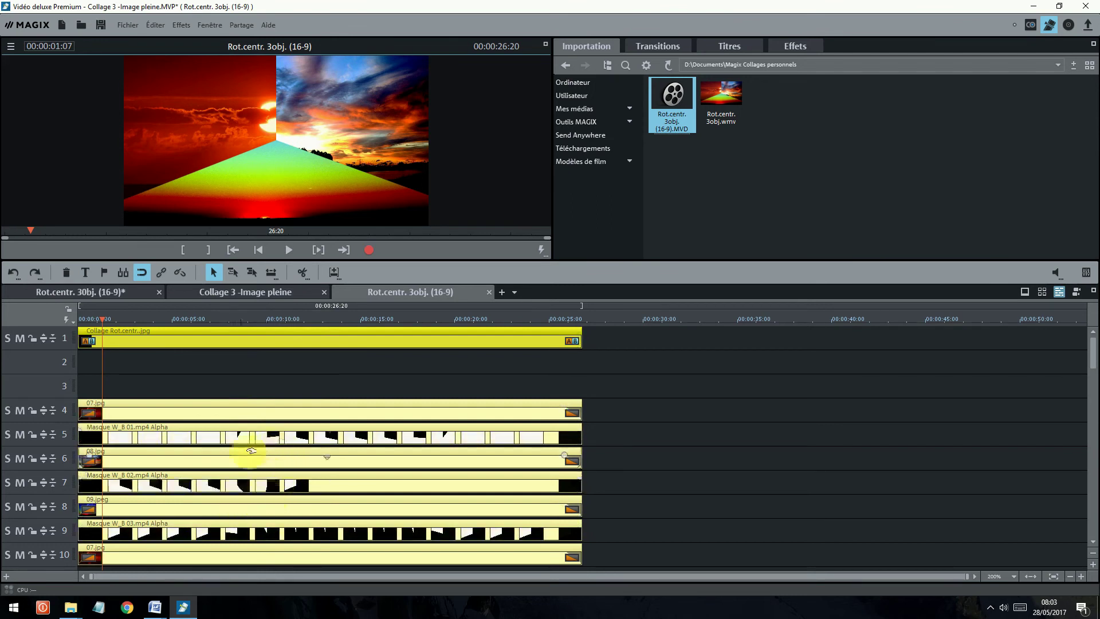
Copy the imported collage's objects and paste them into the Rot.centr. 30bj. (16-9) film on track 1 at about 00:00:31:17.
right_click(269, 336)
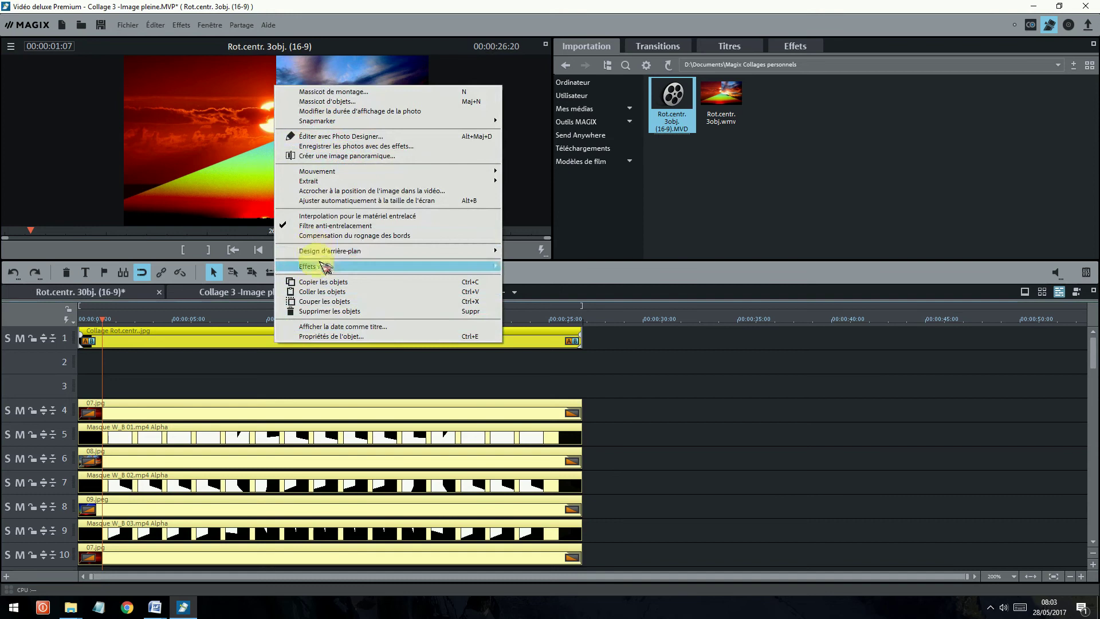
click(326, 286)
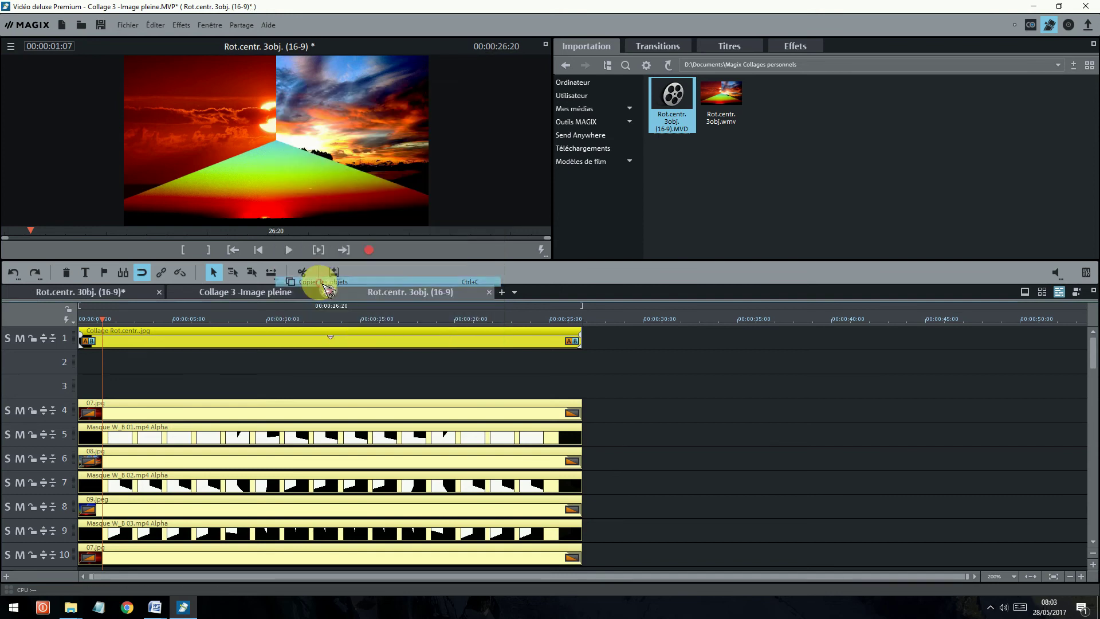
click(106, 292)
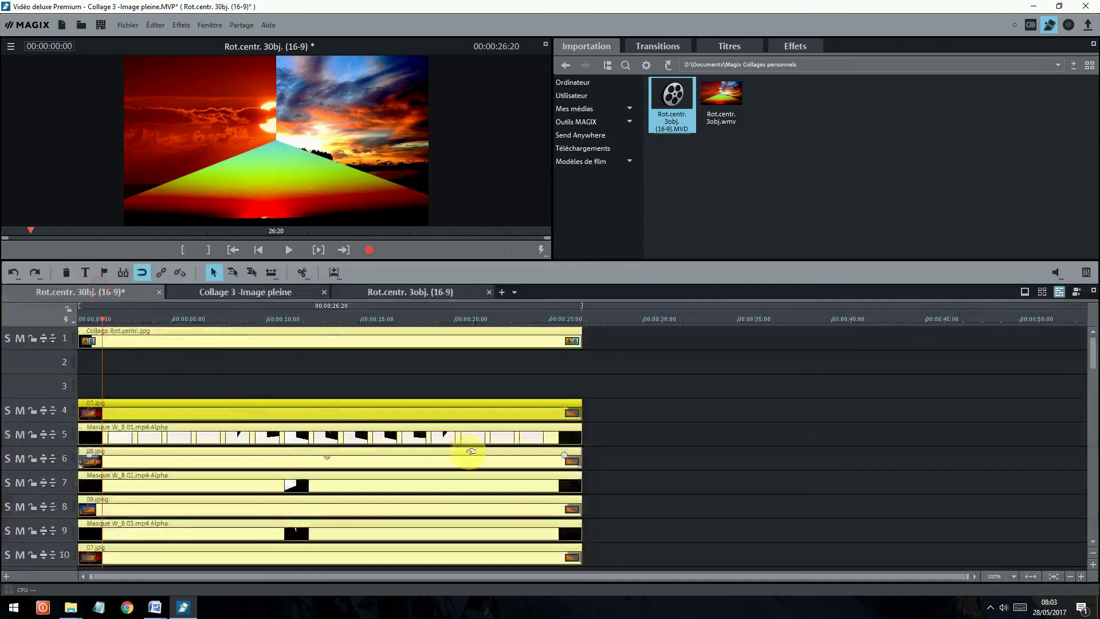
click(675, 320)
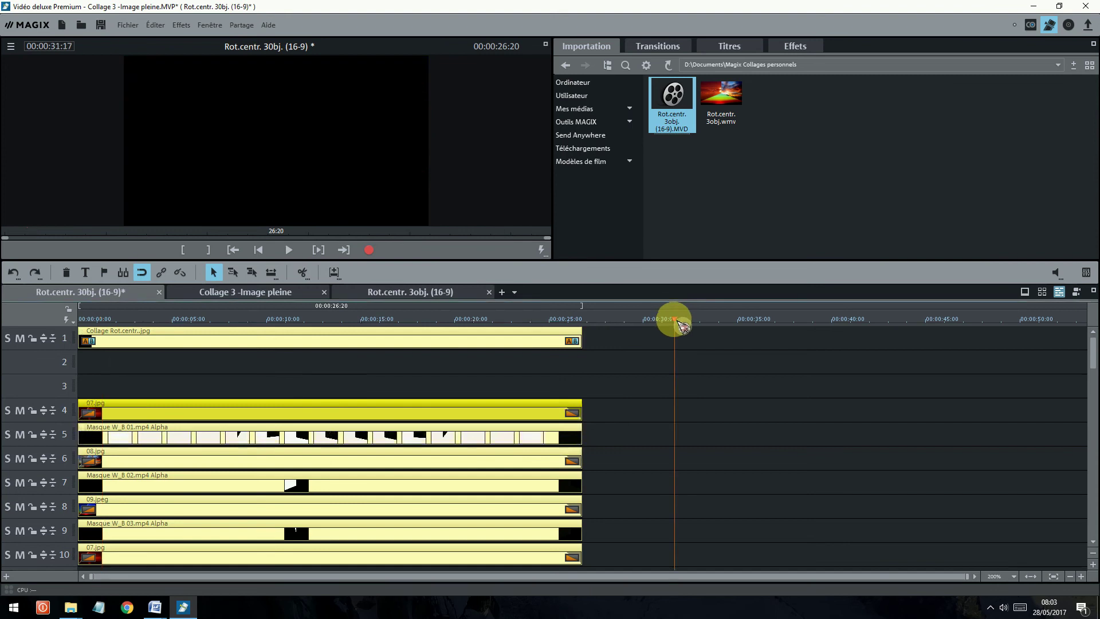
right_click(711, 346)
click(740, 356)
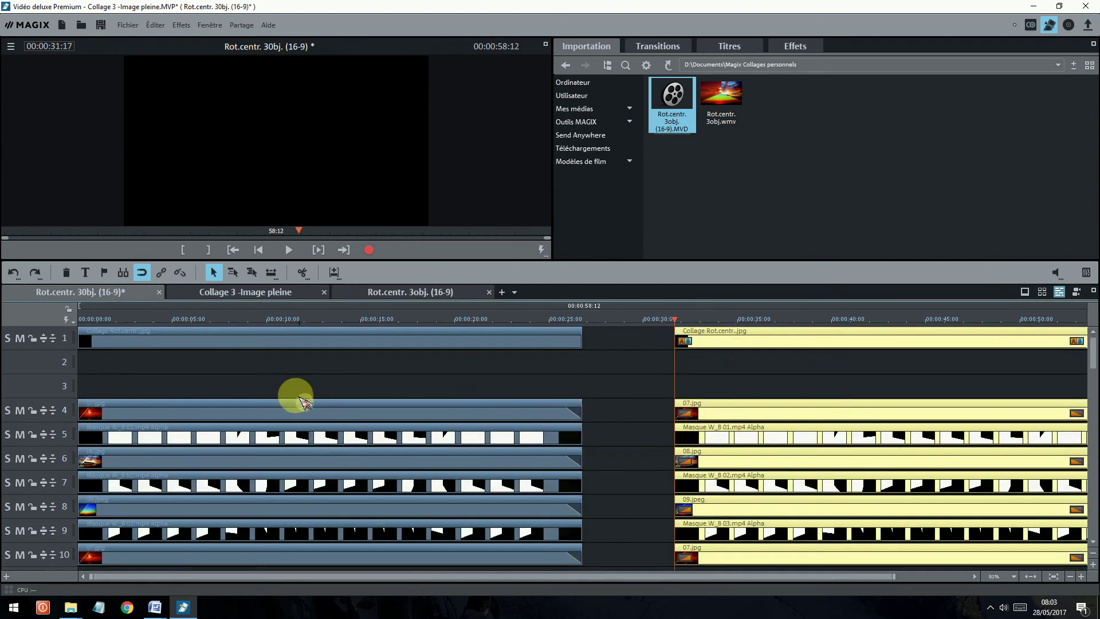